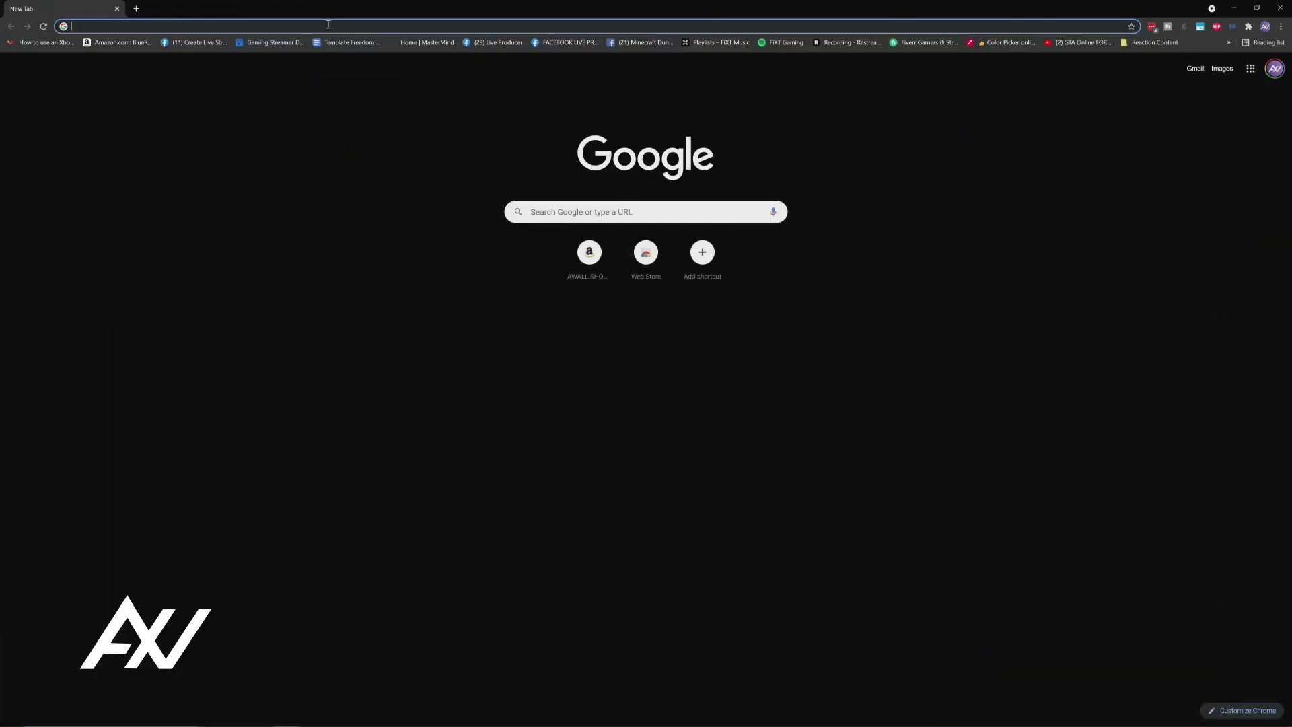
Search the web for "elgato wave 3 software download"
{"action": "left_click", "coordinate": [328, 24]}
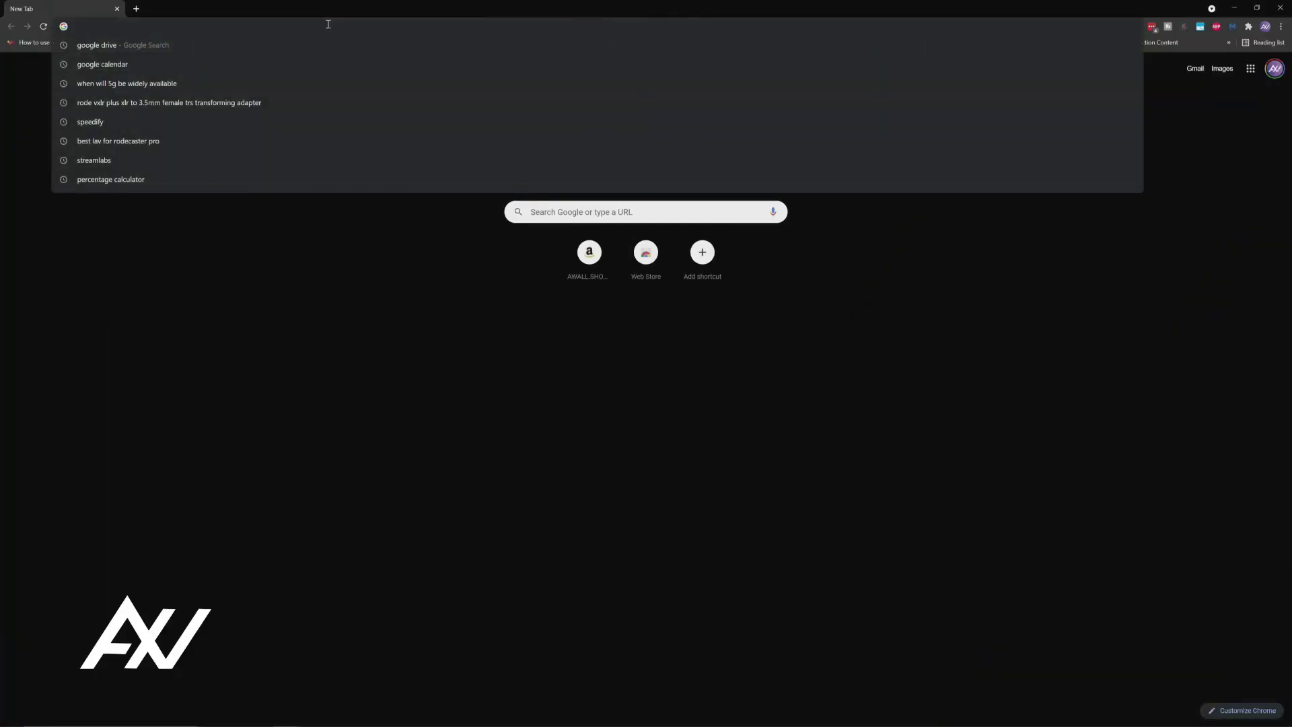
{"action": "type", "text": "ela"}
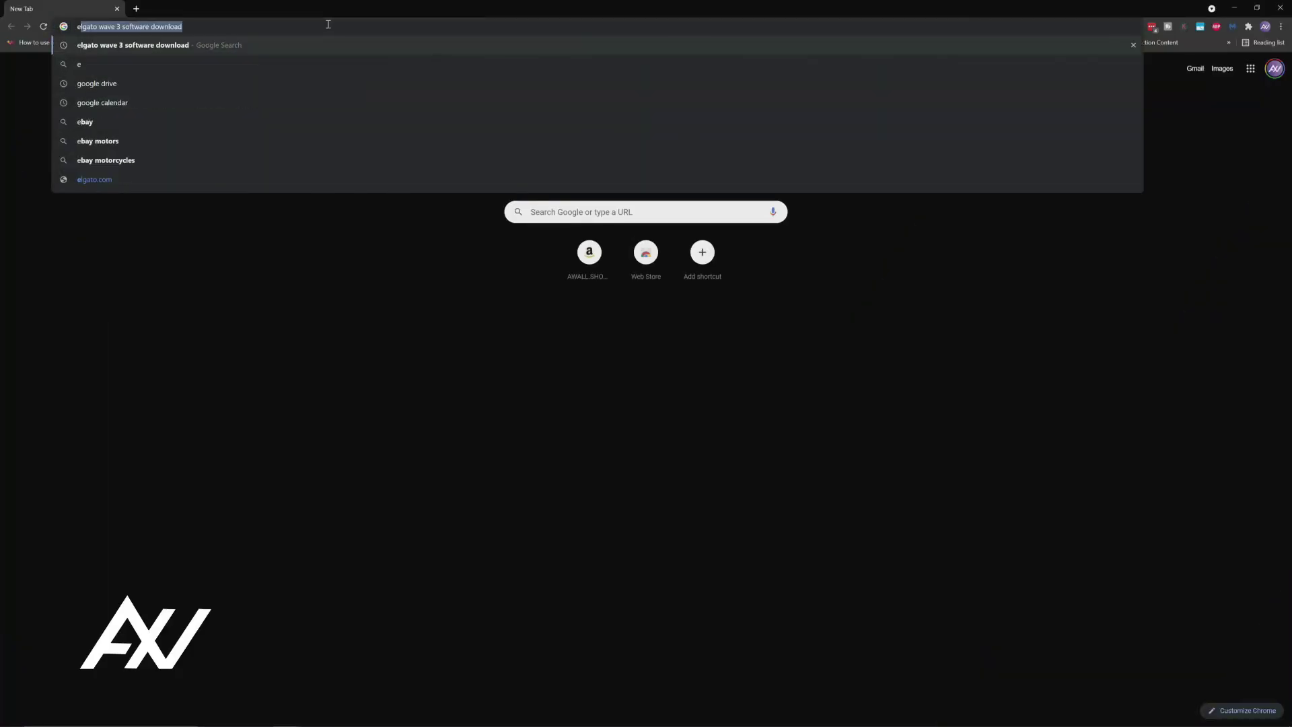
{"action": "type", "text": "g"}
{"action": "key", "text": "BackSpace"}
{"action": "key", "text": "BackSpace"}
{"action": "type", "text": "gato"}
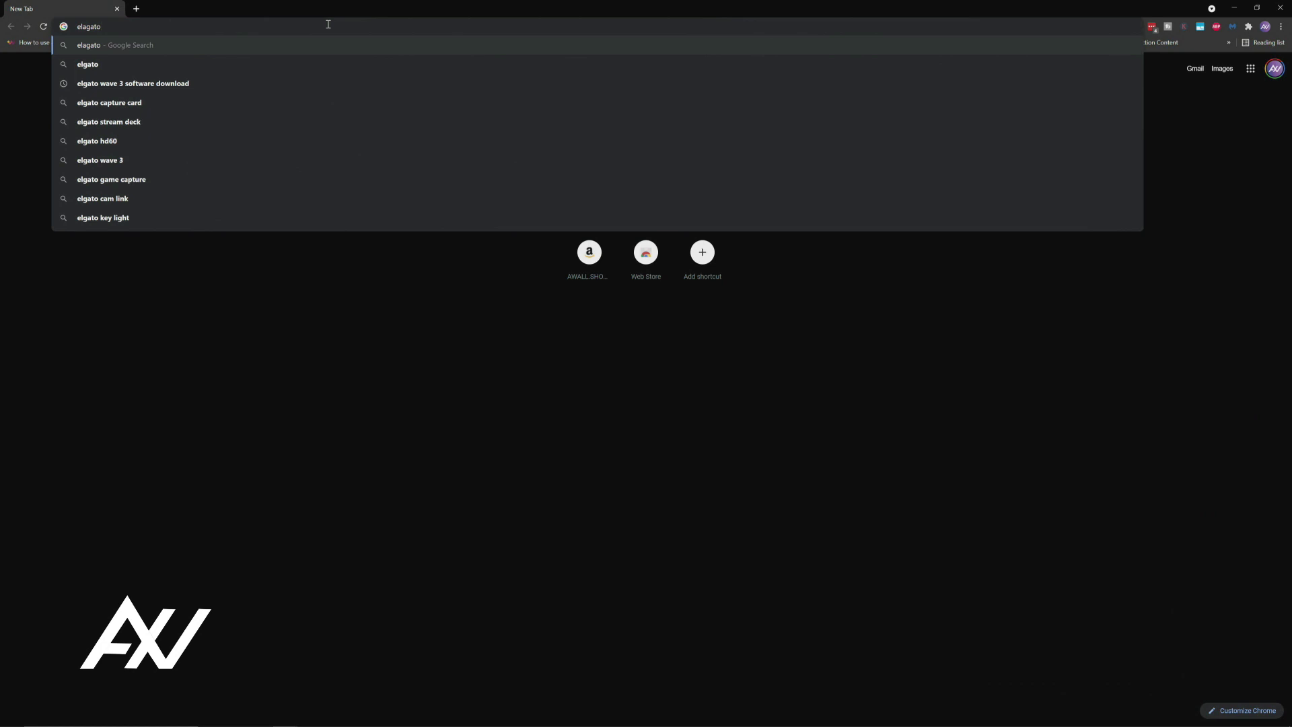
{"action": "key", "text": "BackSpace"}
{"action": "key", "text": "BackSpace"}
{"action": "key", "text": "BackSpace"}
{"action": "key", "text": "BackSpace"}
{"action": "type", "text": "gat"}
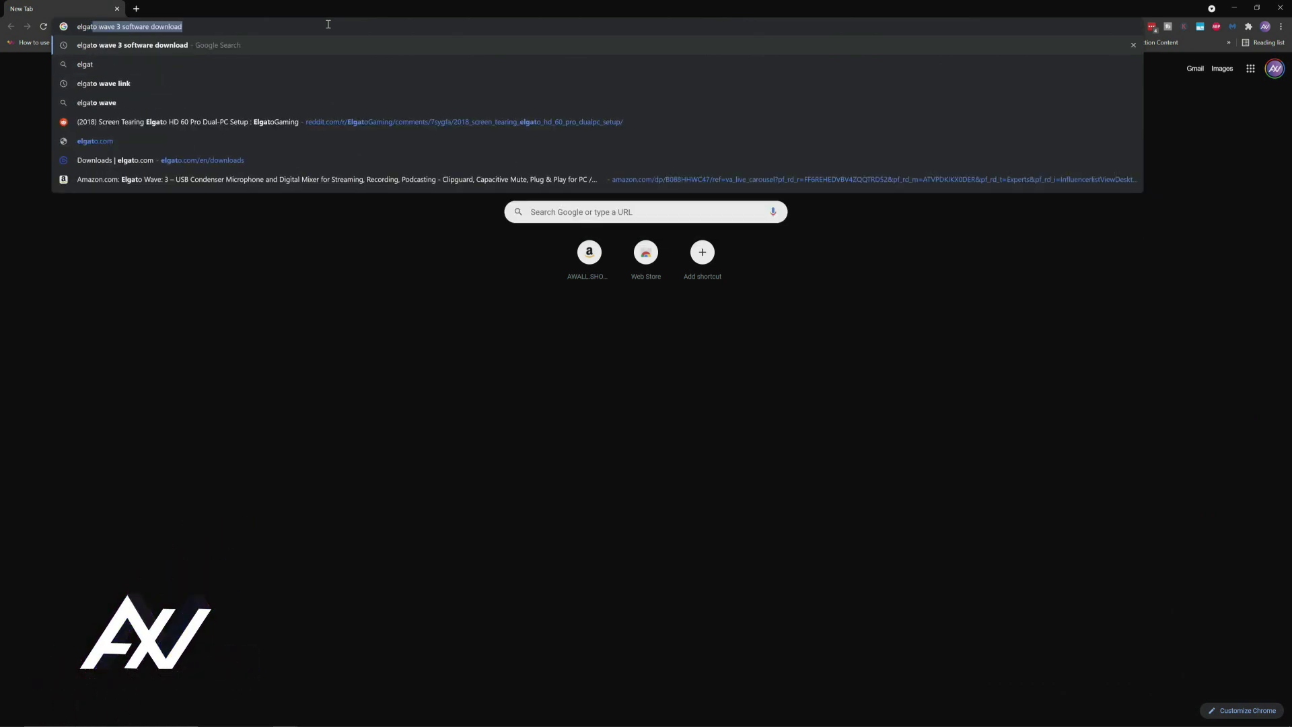
{"action": "type", "text": "o wave 3 softare"}
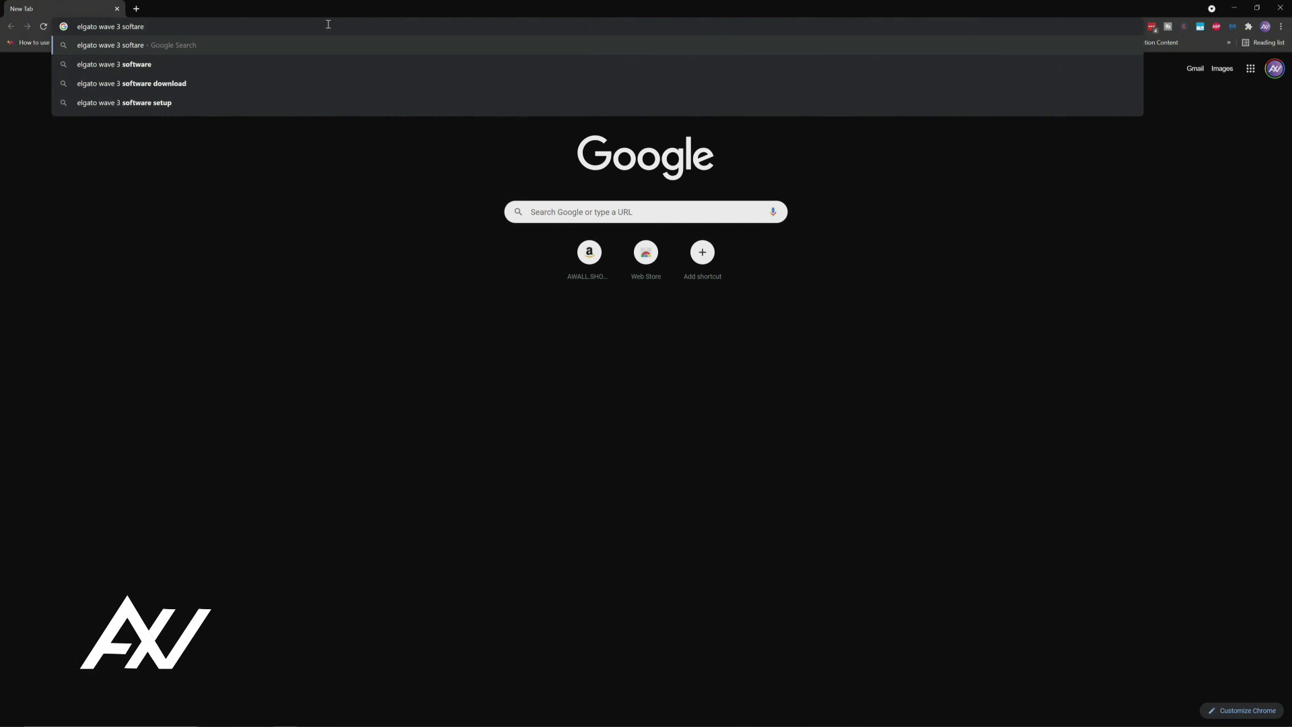
{"action": "key", "text": "Down"}
{"action": "key", "text": "Down"}
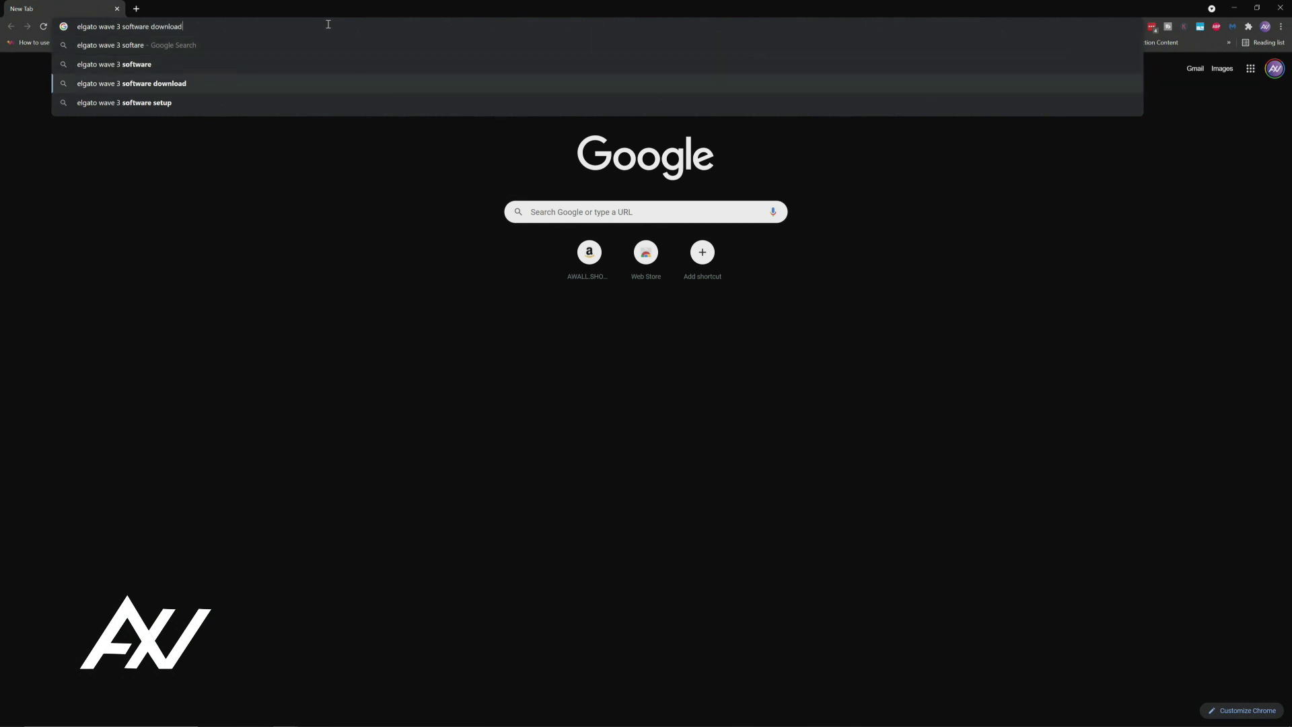
{"action": "key", "text": "Return"}
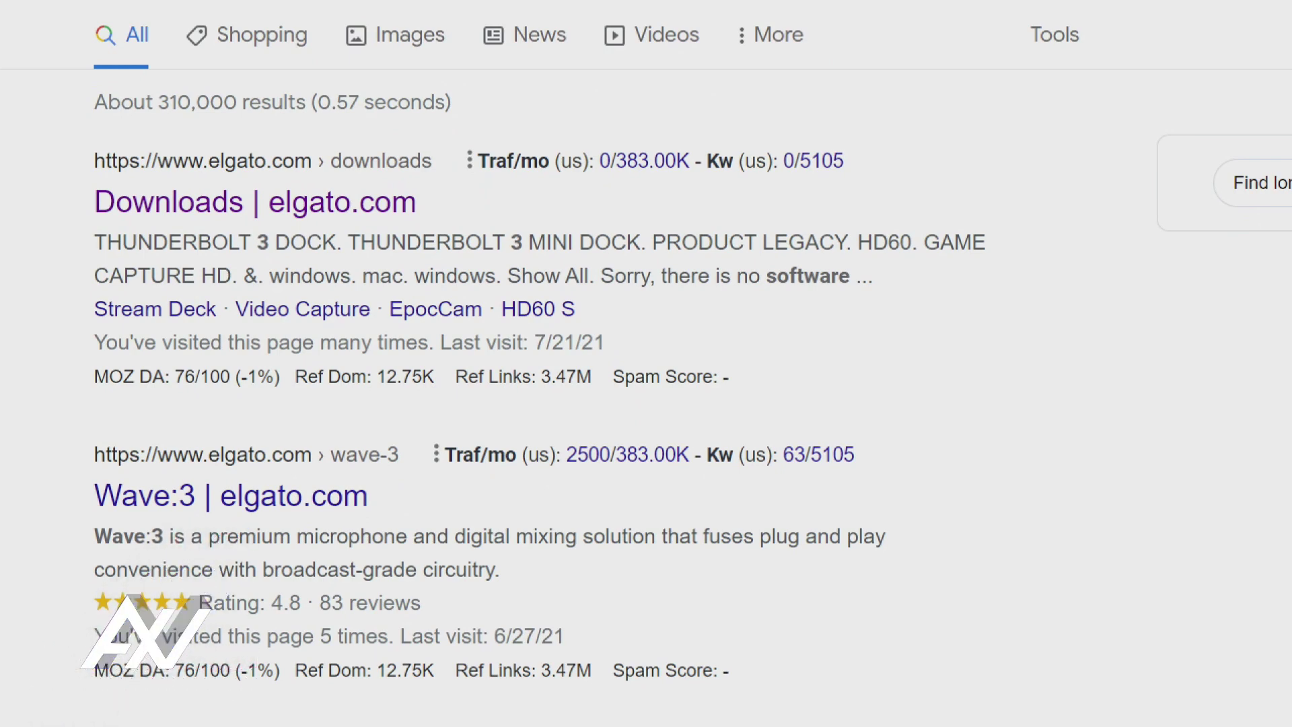
Open the elgato.com Downloads result and filter the software by the Wave:3 product and Windows
{"action": "left_click", "coordinate": [222, 202]}
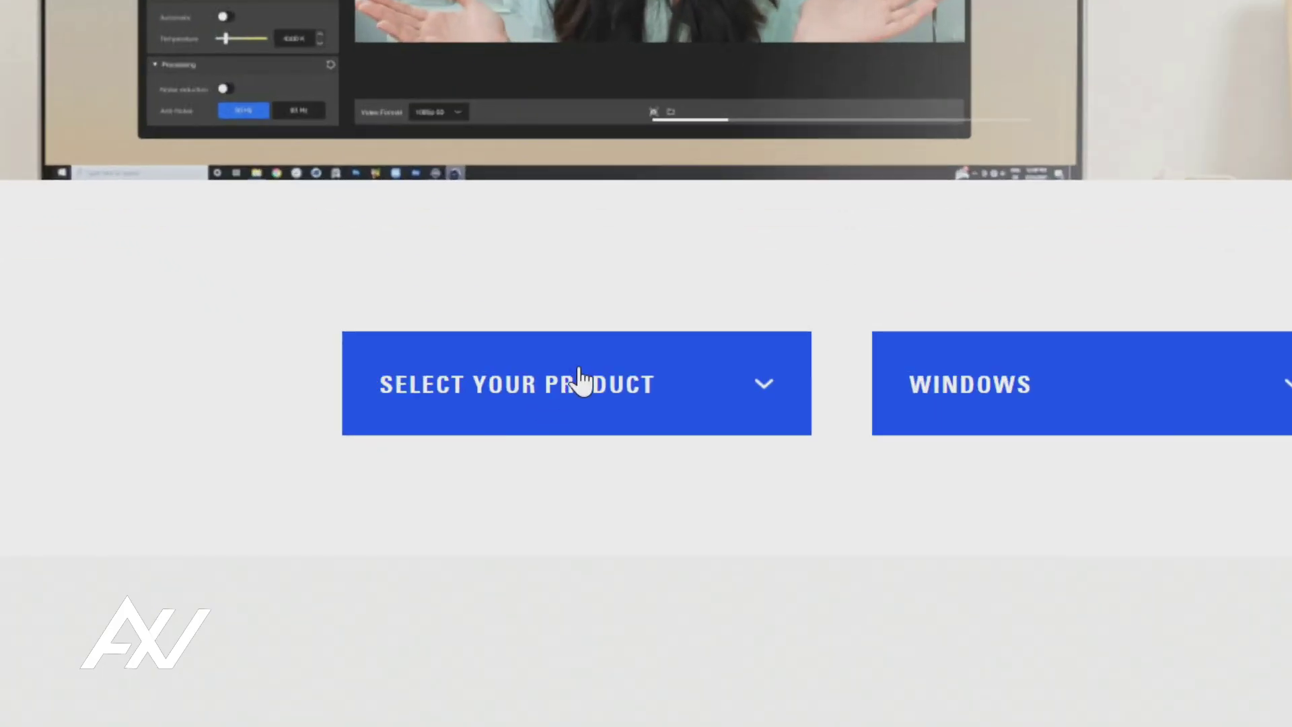
{"action": "left_click", "coordinate": [553, 400]}
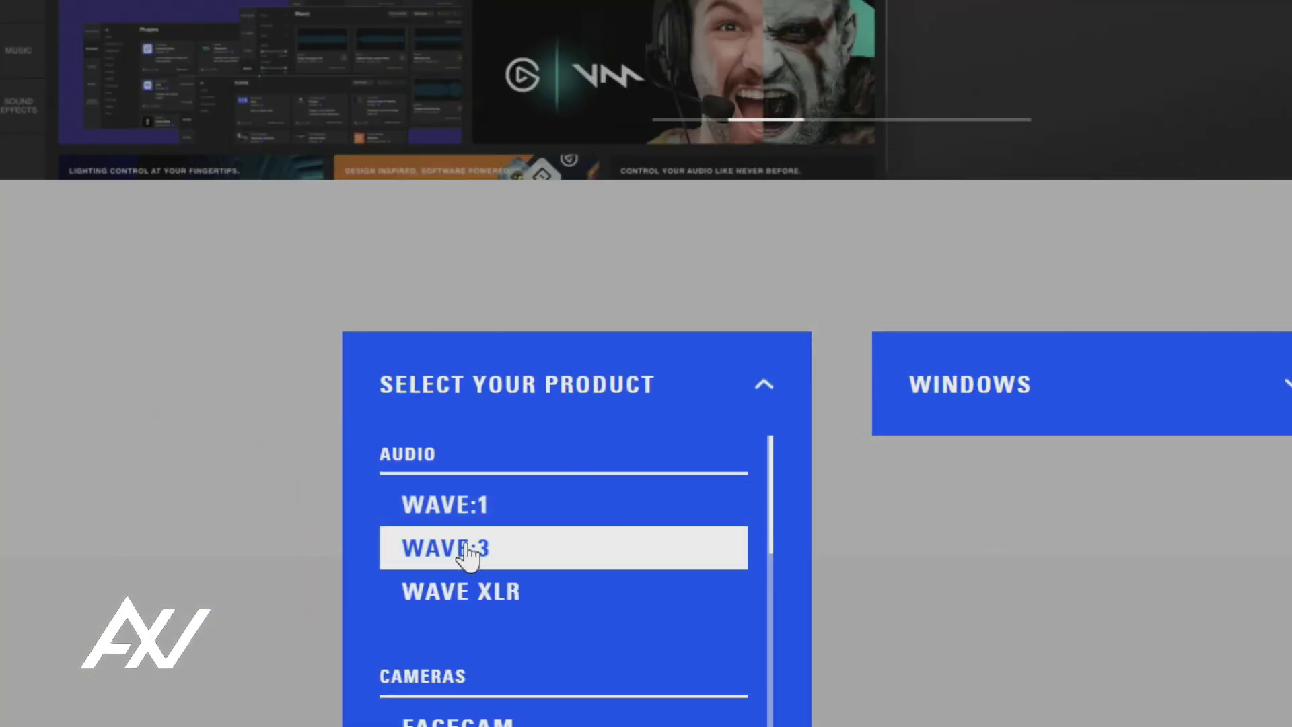
{"action": "left_click", "coordinate": [467, 549]}
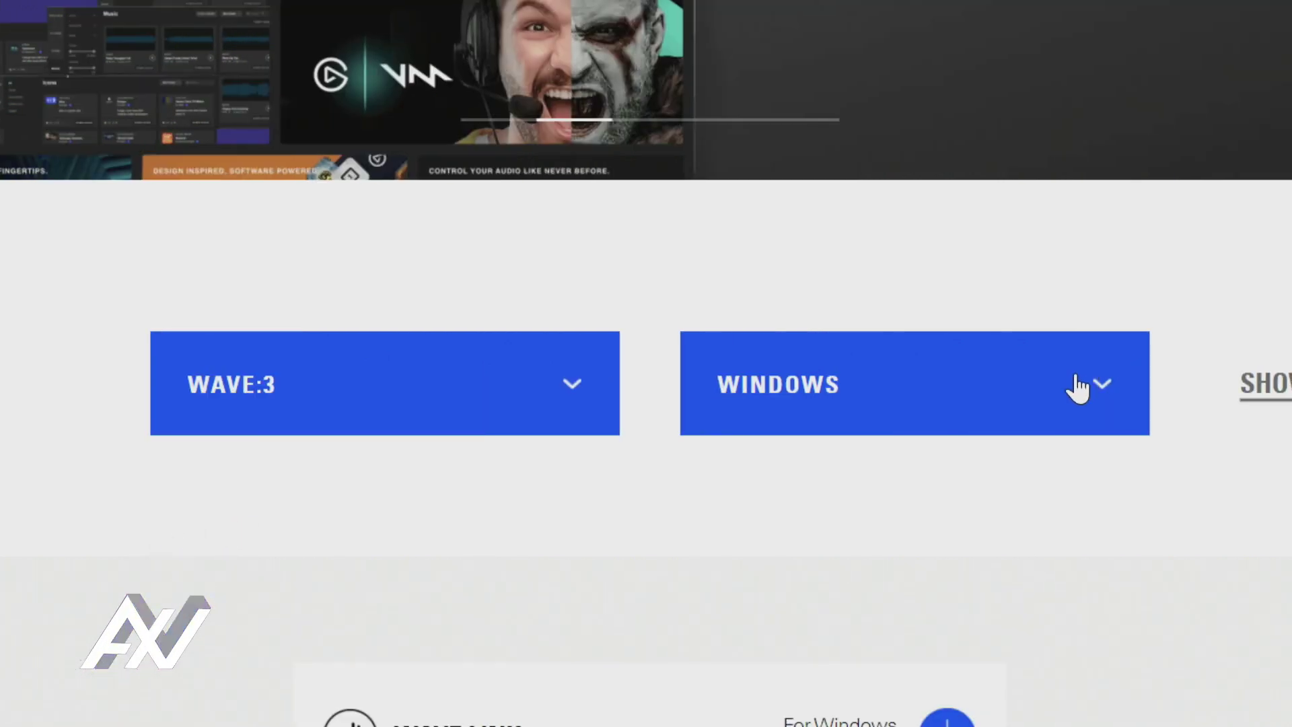
{"action": "left_click", "coordinate": [1079, 389]}
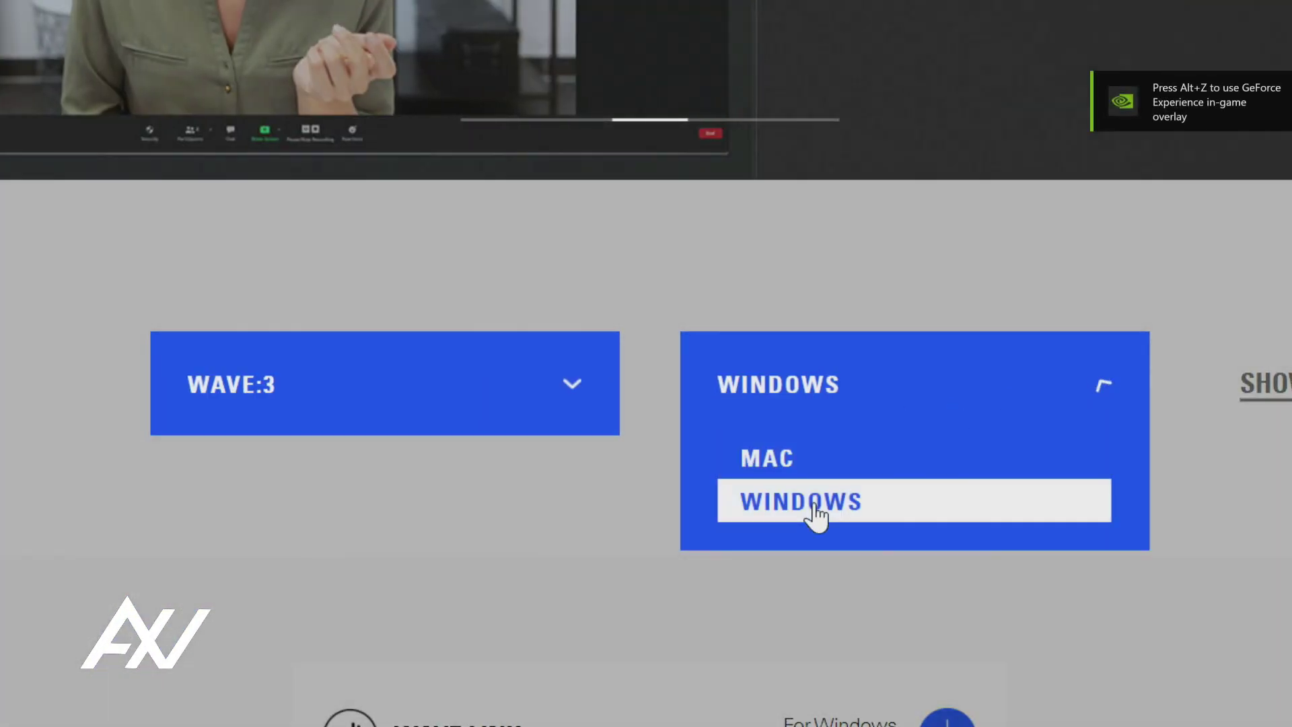
{"action": "left_click", "coordinate": [816, 514]}
Download Wave Link version 1.3.0 for Windows and dismiss the thank-you message
{"action": "scroll", "coordinate": [835, 572], "scroll_direction": "down", "scroll_amount": 5}
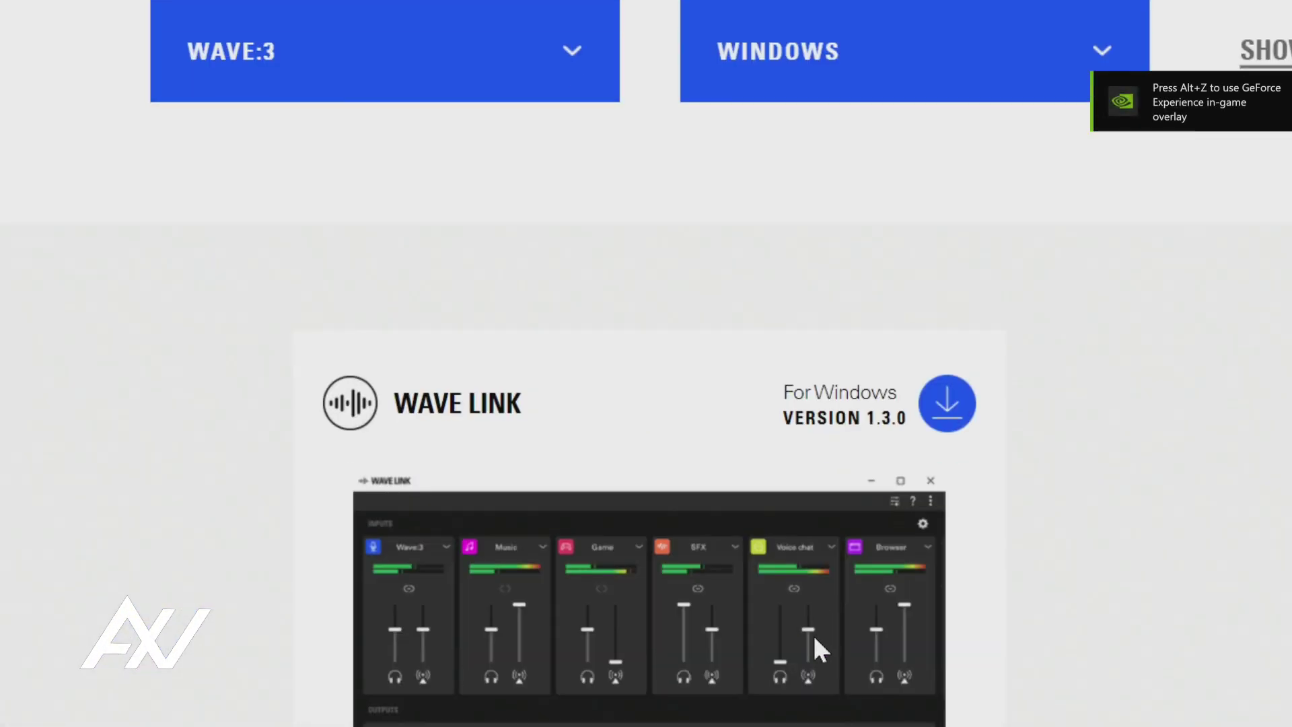
{"action": "scroll", "coordinate": [815, 639], "scroll_direction": "down", "scroll_amount": 4}
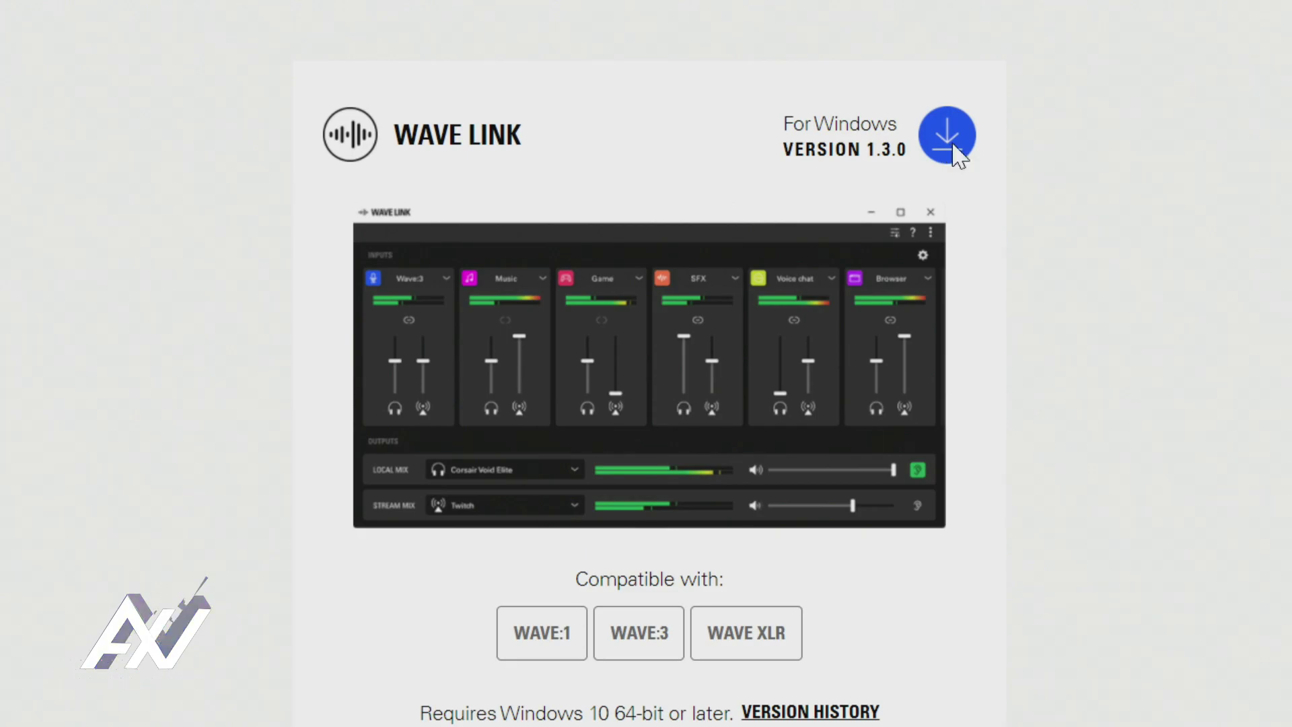
{"action": "left_click", "coordinate": [953, 147]}
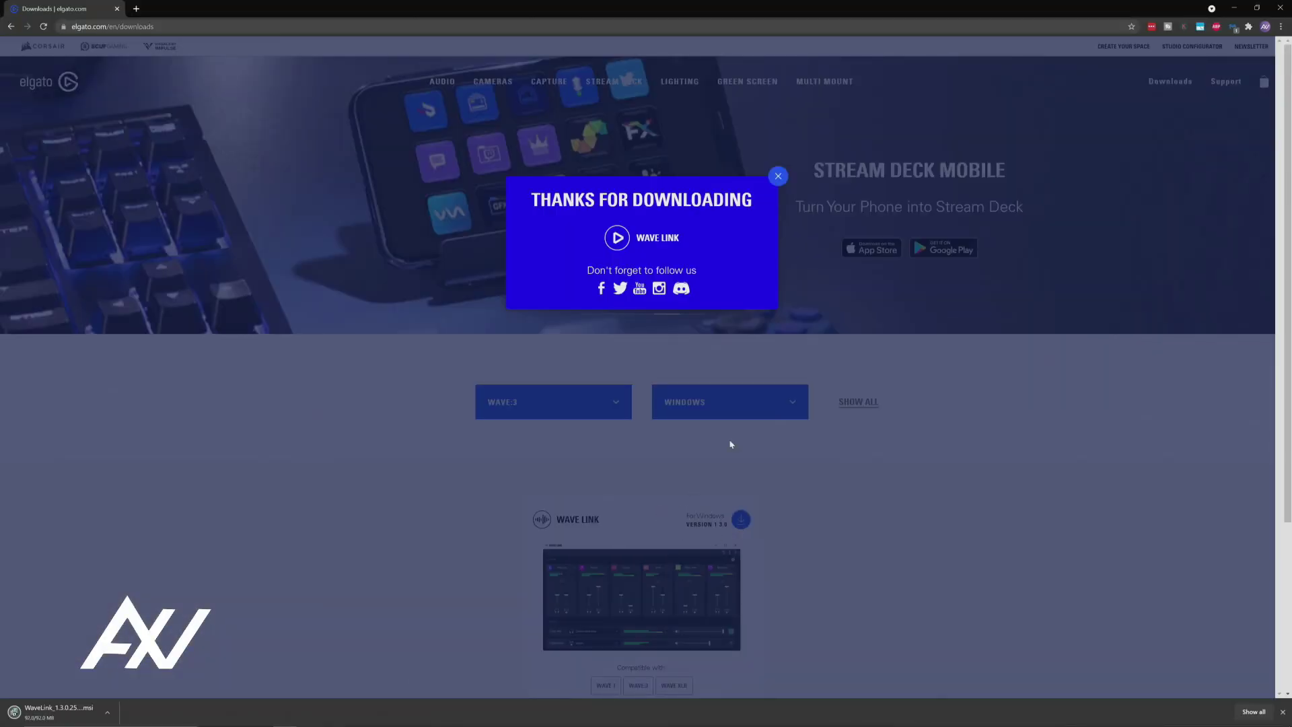
{"action": "left_click", "coordinate": [779, 177]}
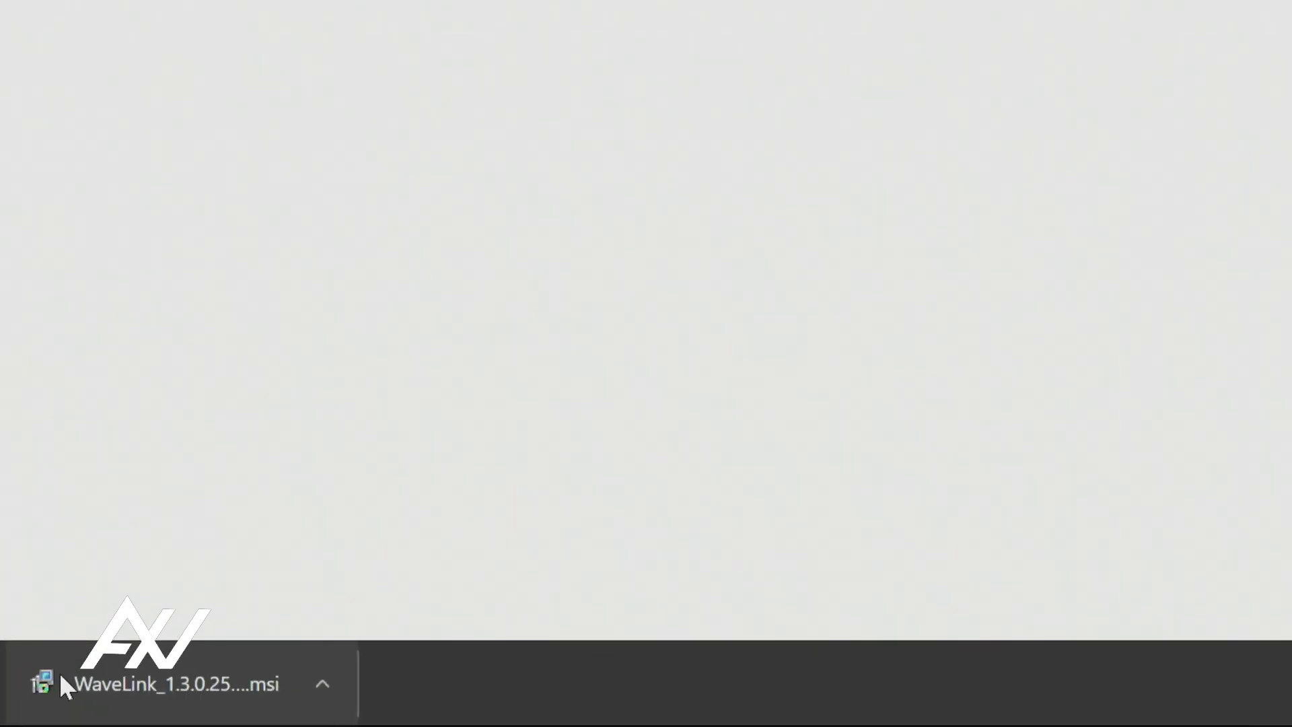
Launch the downloaded WaveLink .msi installer and close the browser, leaving the setup wizard on the desktop
{"action": "left_click", "coordinate": [95, 677]}
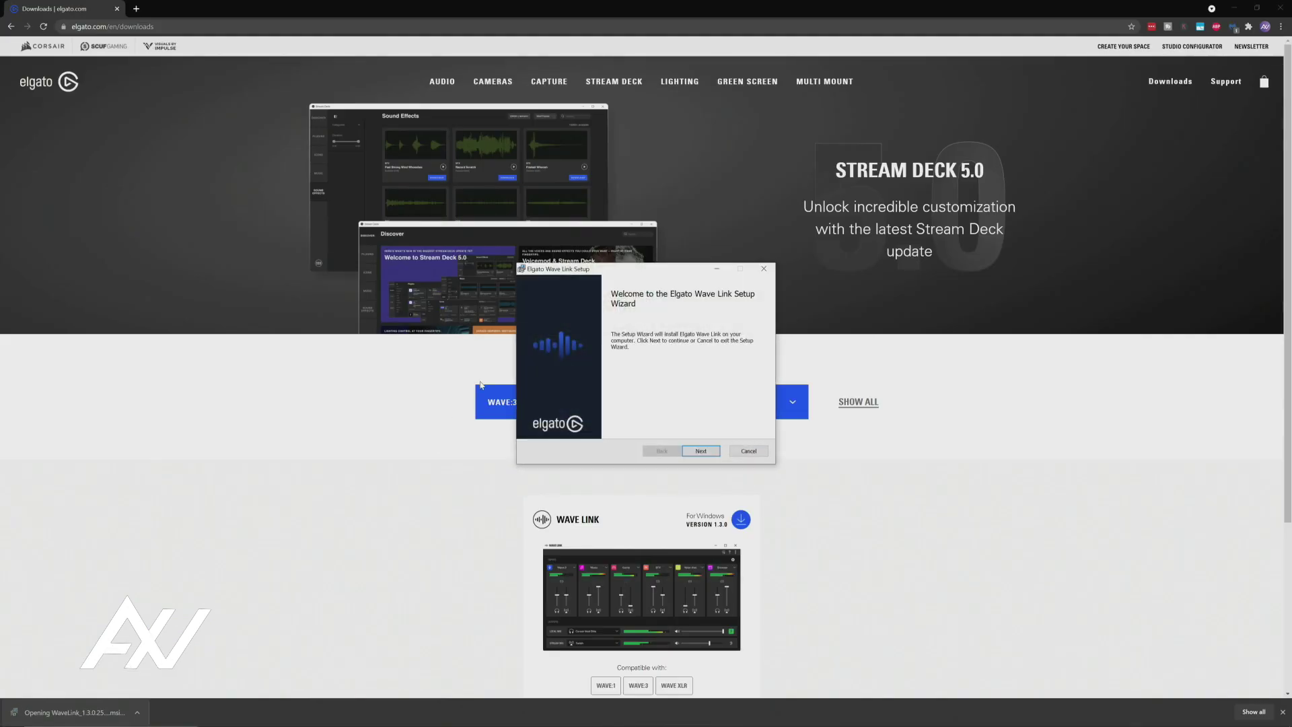
{"action": "left_click", "coordinate": [1283, 9]}
{"action": "left_click_drag", "start_coordinate": [672, 275], "coordinate": [601, 174]}
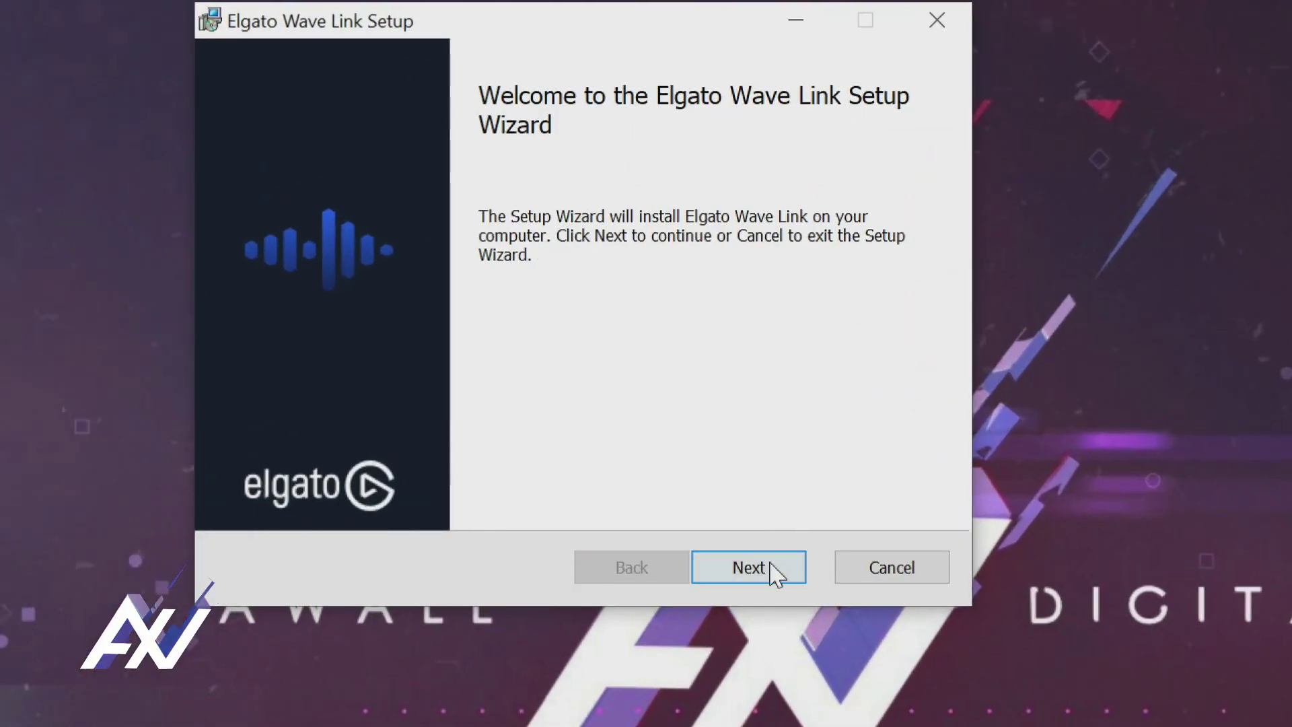
Continue past the setup wizard's welcome page and accept the terms of the End-User License Agreement
{"action": "left_click", "coordinate": [637, 350]}
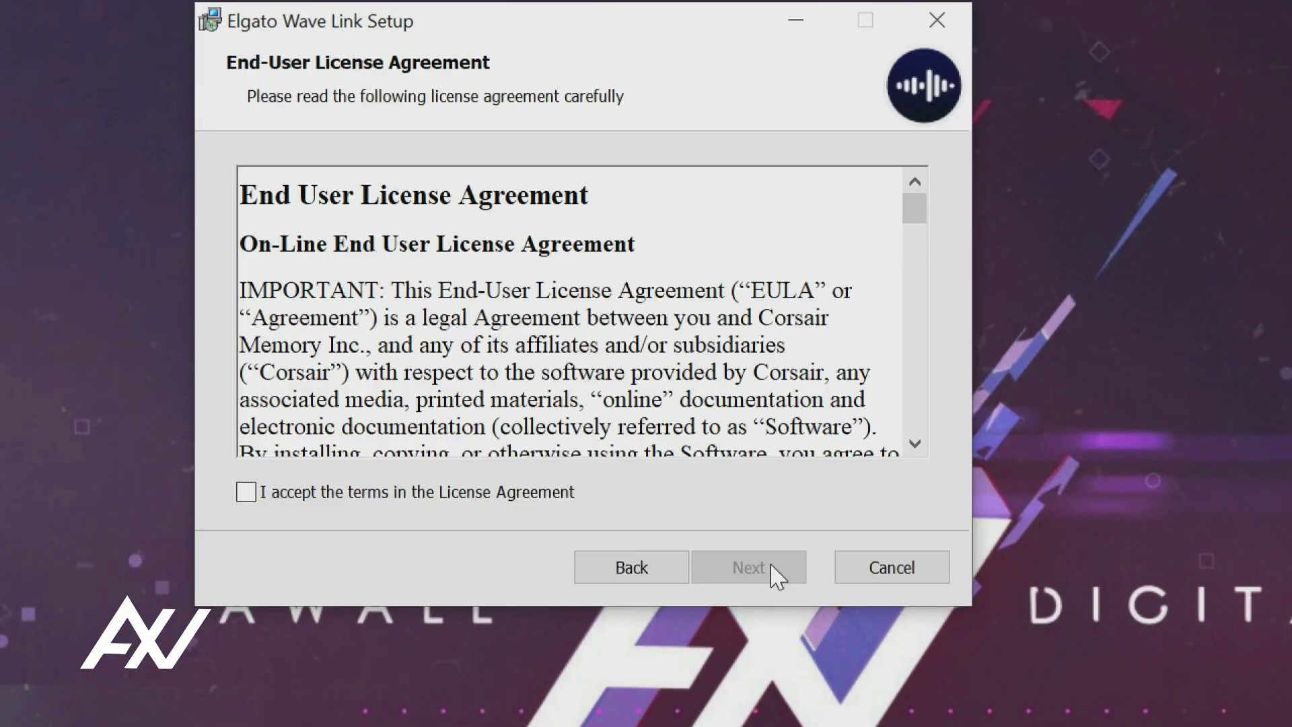
{"action": "left_click", "coordinate": [246, 493]}
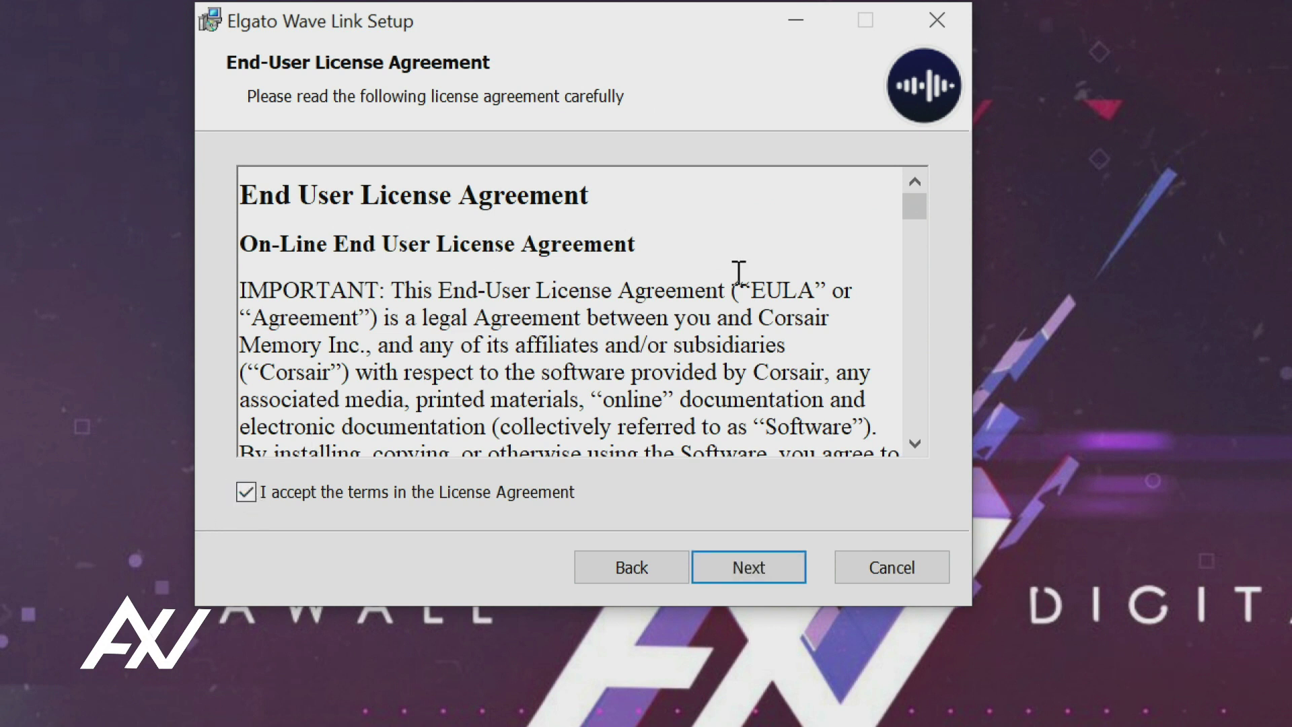
{"action": "left_click", "coordinate": [763, 574]}
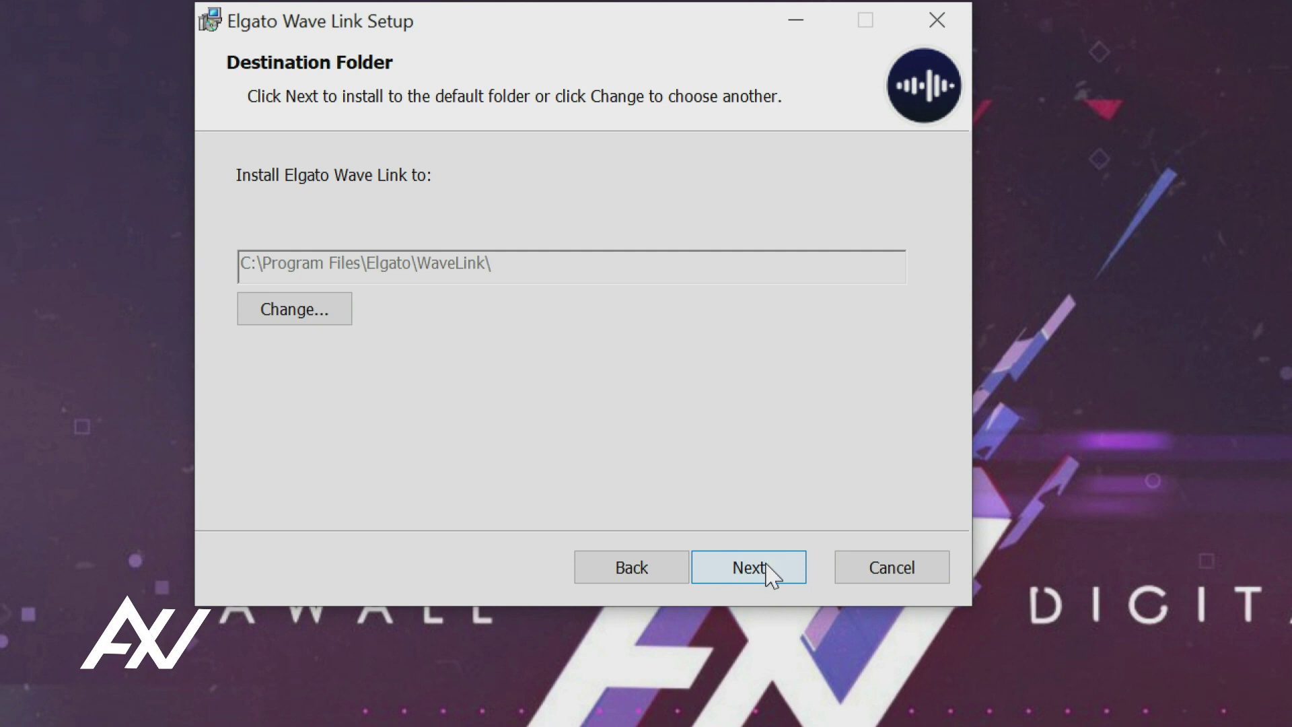
Install Wave Link to the default folder C:\Program Files\Elgato\WaveLink\ and allow SetupWin.msi to make changes to the device
{"action": "left_click", "coordinate": [771, 574]}
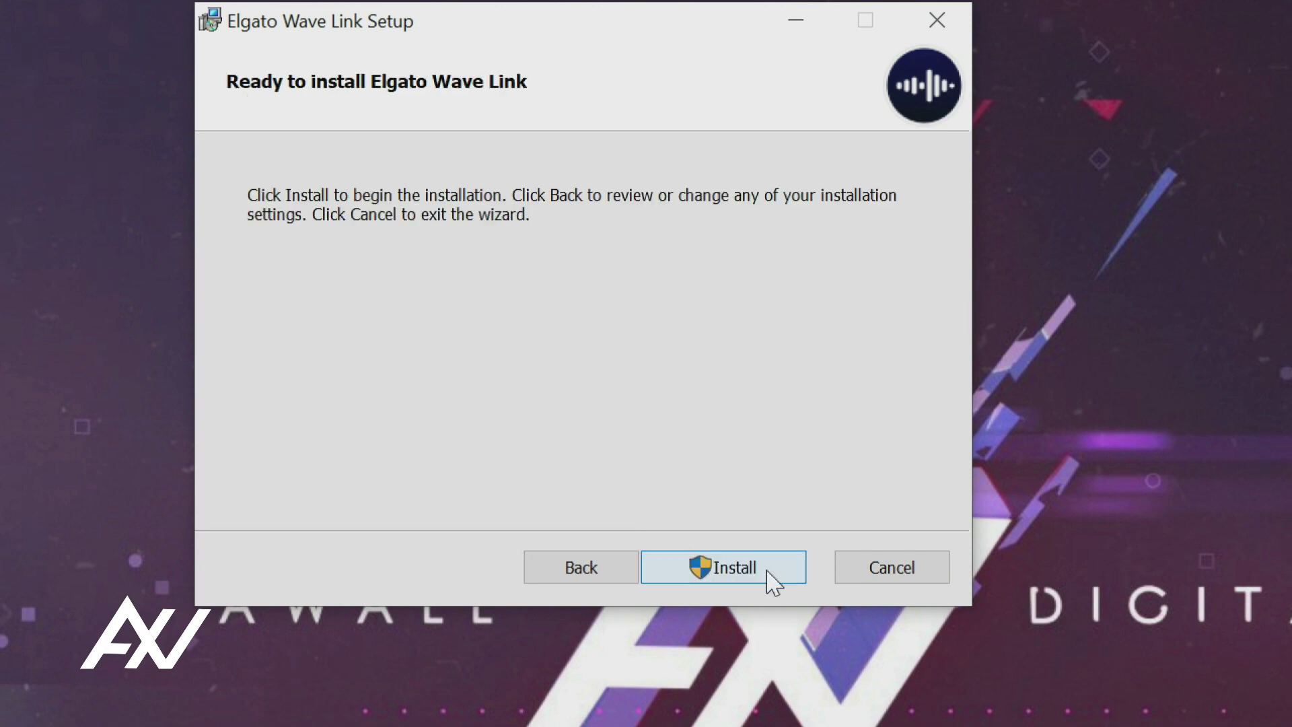
{"action": "left_click", "coordinate": [773, 578]}
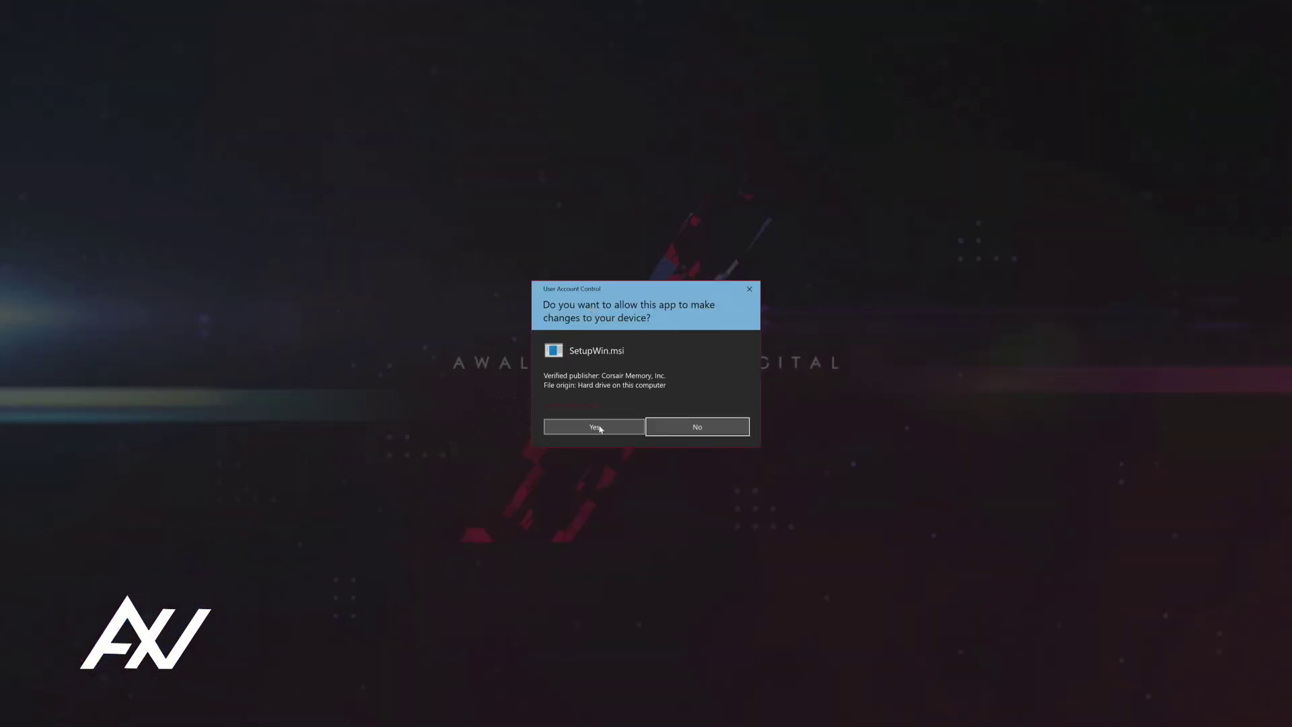
{"action": "left_click", "coordinate": [596, 427]}
{"action": "left_click", "coordinate": [595, 431]}
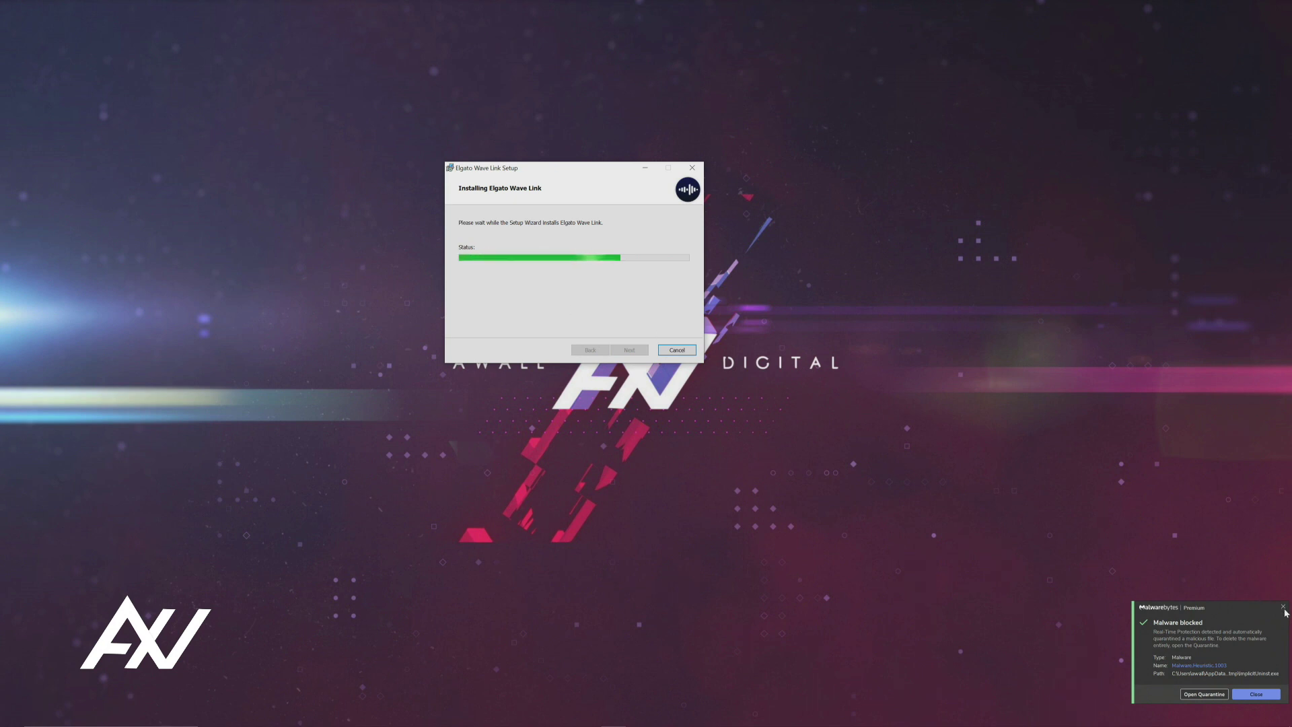
Dismiss the Malwarebytes notification and finish the Elgato Wave Link setup wizard
{"action": "left_click", "coordinate": [1284, 608]}
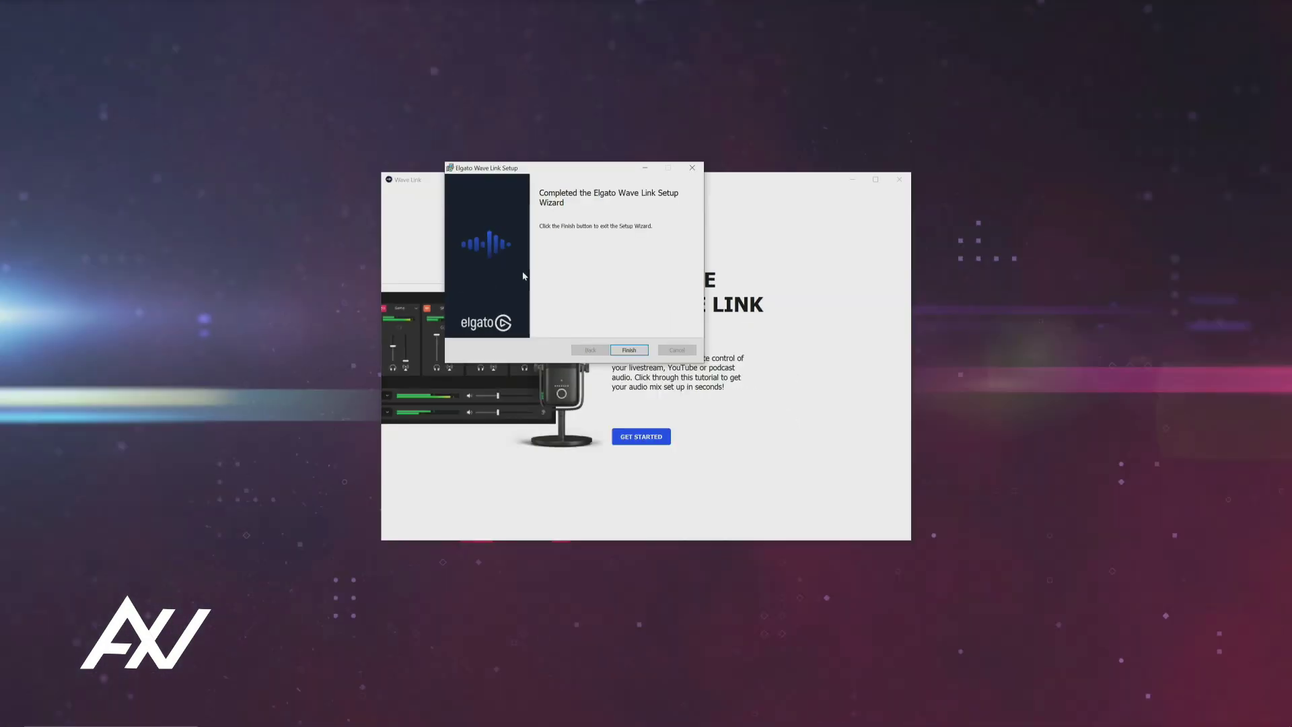
{"action": "left_click", "coordinate": [628, 351]}
{"action": "left_click_drag", "start_coordinate": [677, 184], "coordinate": [702, 163]}
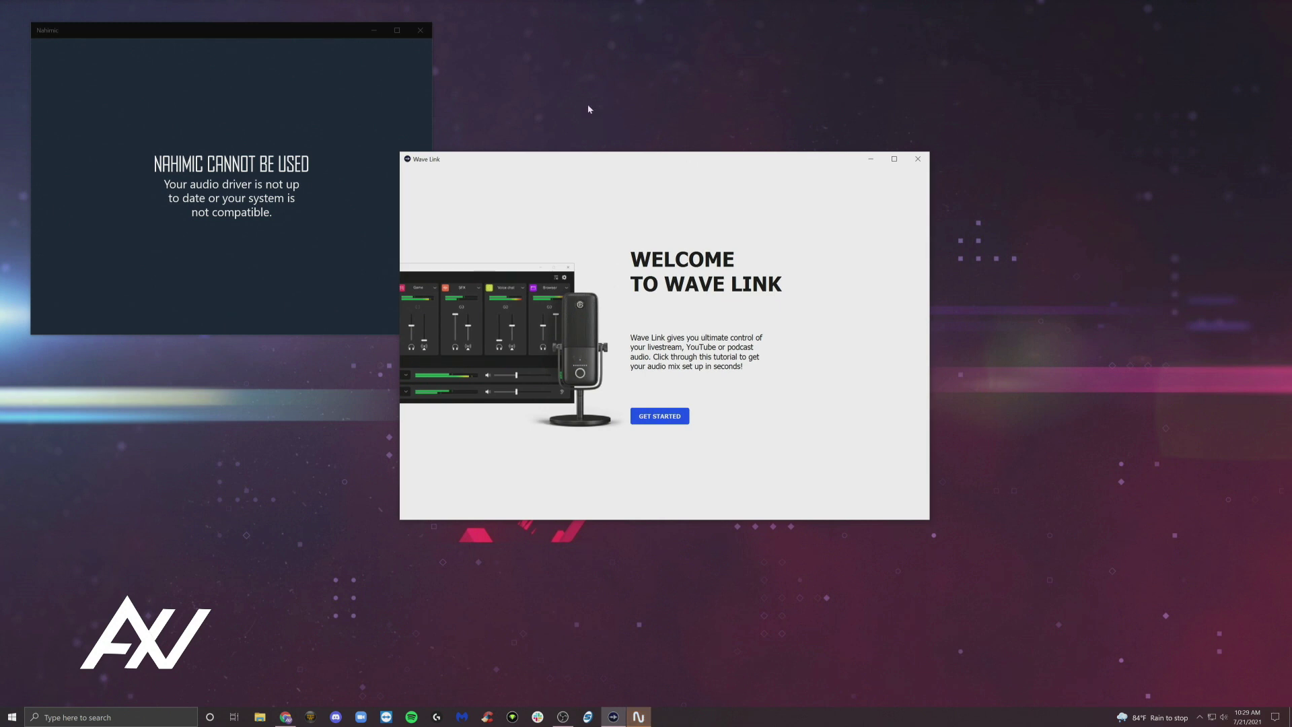
Close the Nahimic window and start the Wave Link setup tutorial in its normal-sized window
{"action": "left_click", "coordinate": [422, 31]}
{"action": "left_click_drag", "start_coordinate": [576, 166], "coordinate": [512, 127]}
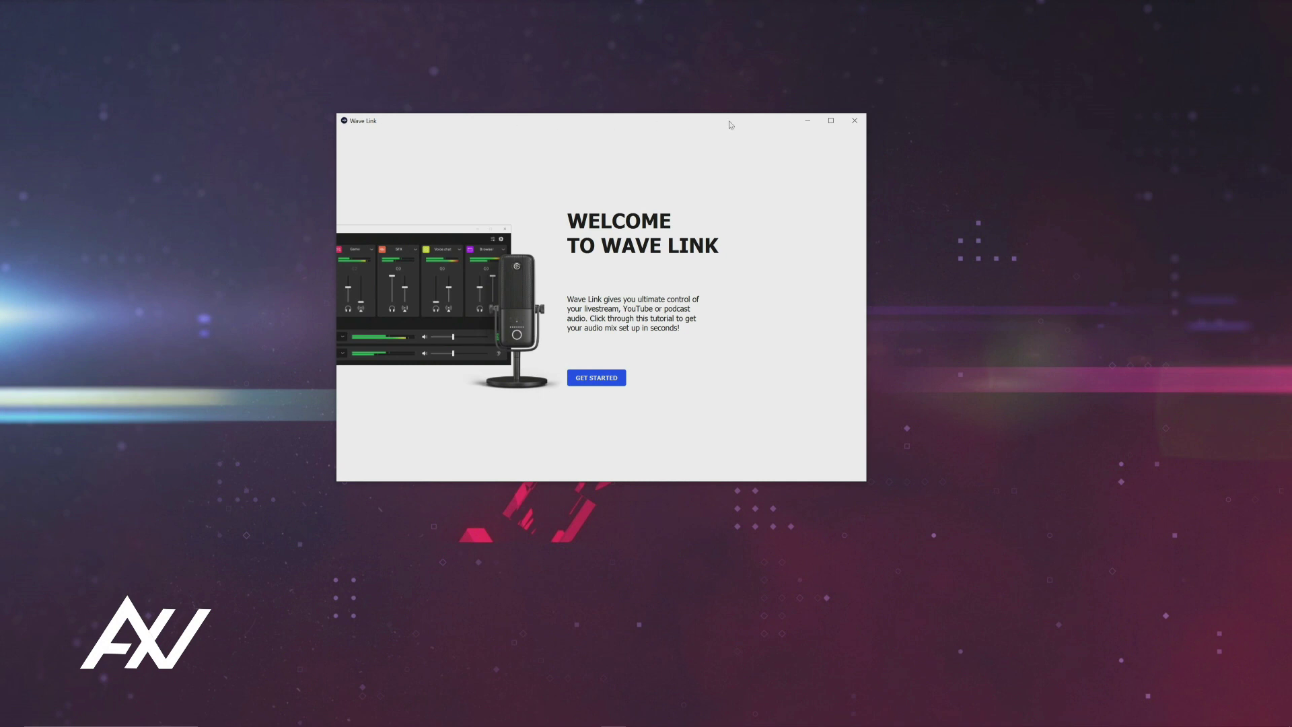
{"action": "left_click", "coordinate": [832, 121]}
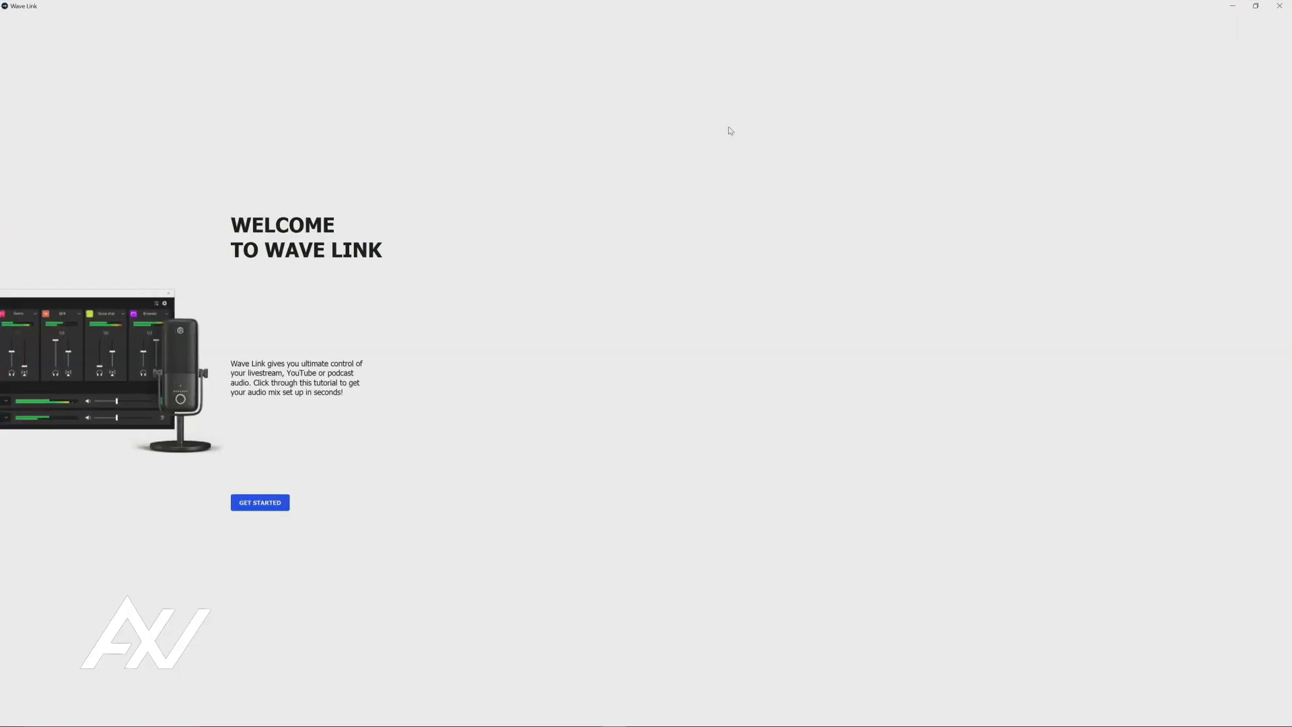
{"action": "left_click", "coordinate": [1256, 6]}
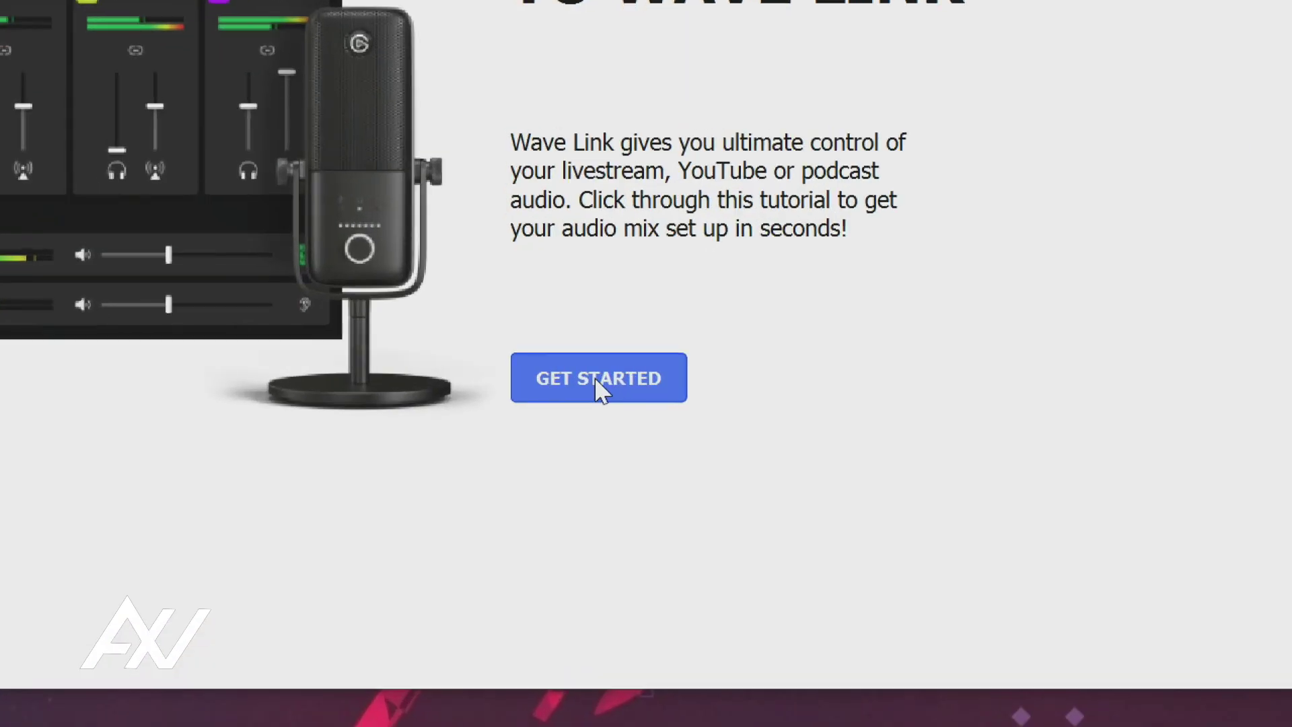
{"action": "left_click", "coordinate": [599, 379]}
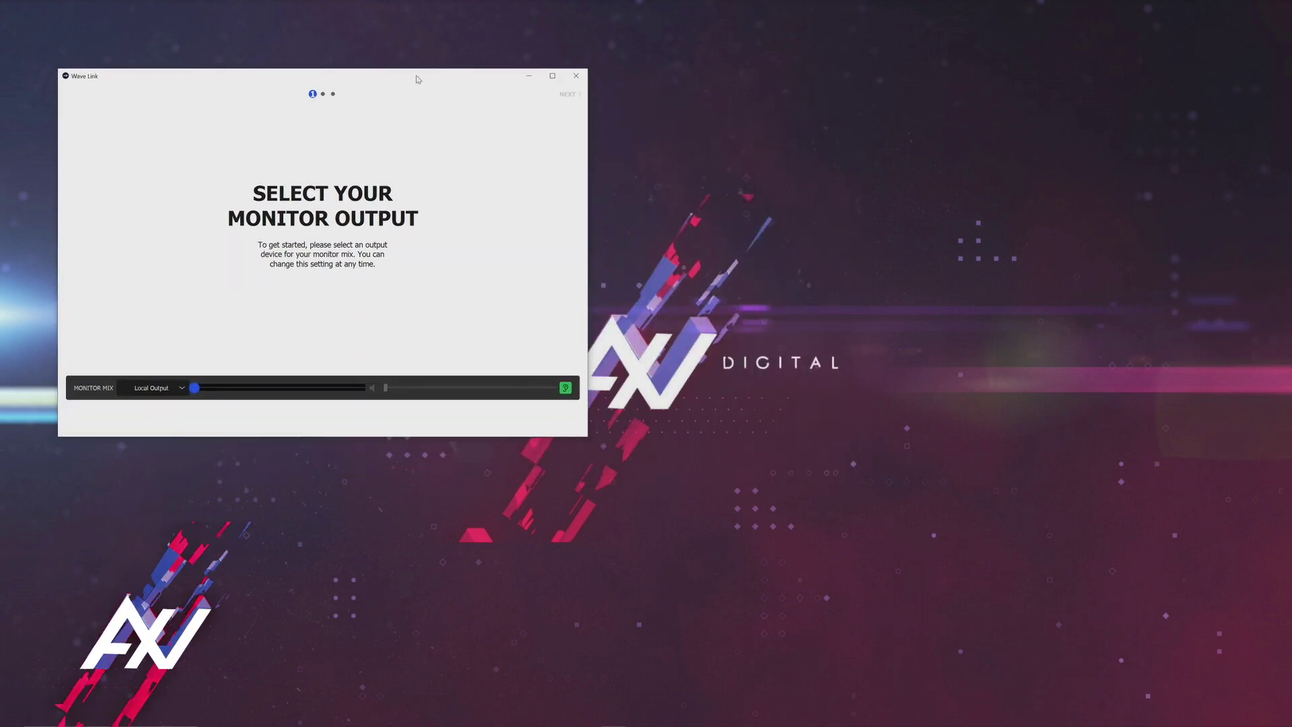
Open the Windows Sound settings
{"action": "mouse_move", "coordinate": [1200, 720]}
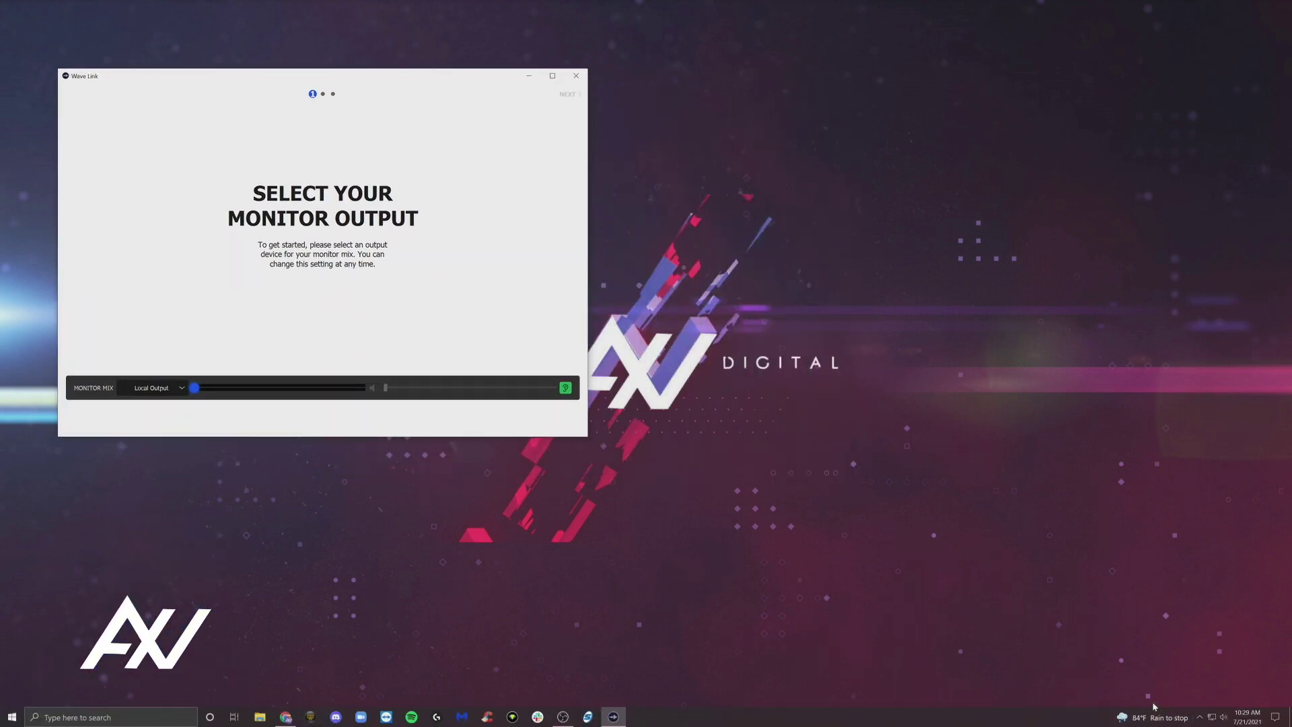
{"action": "left_click", "coordinate": [1201, 718]}
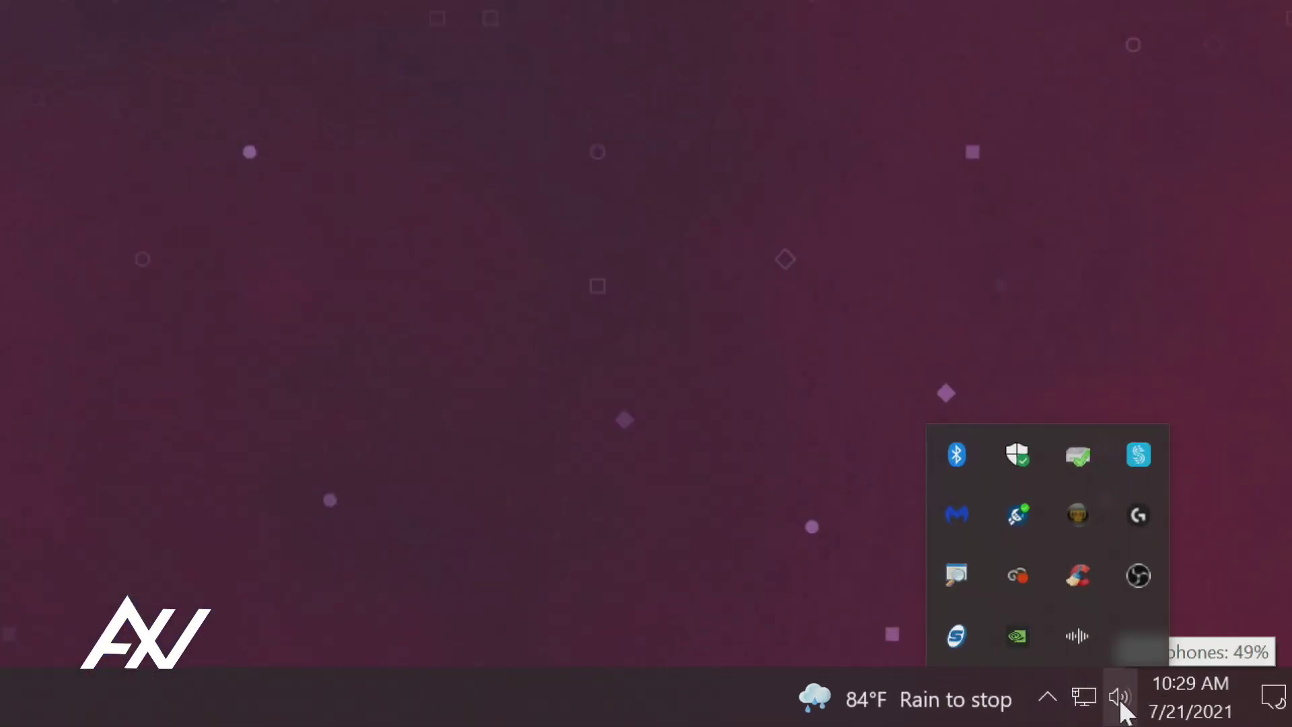
{"action": "right_click", "coordinate": [1124, 712]}
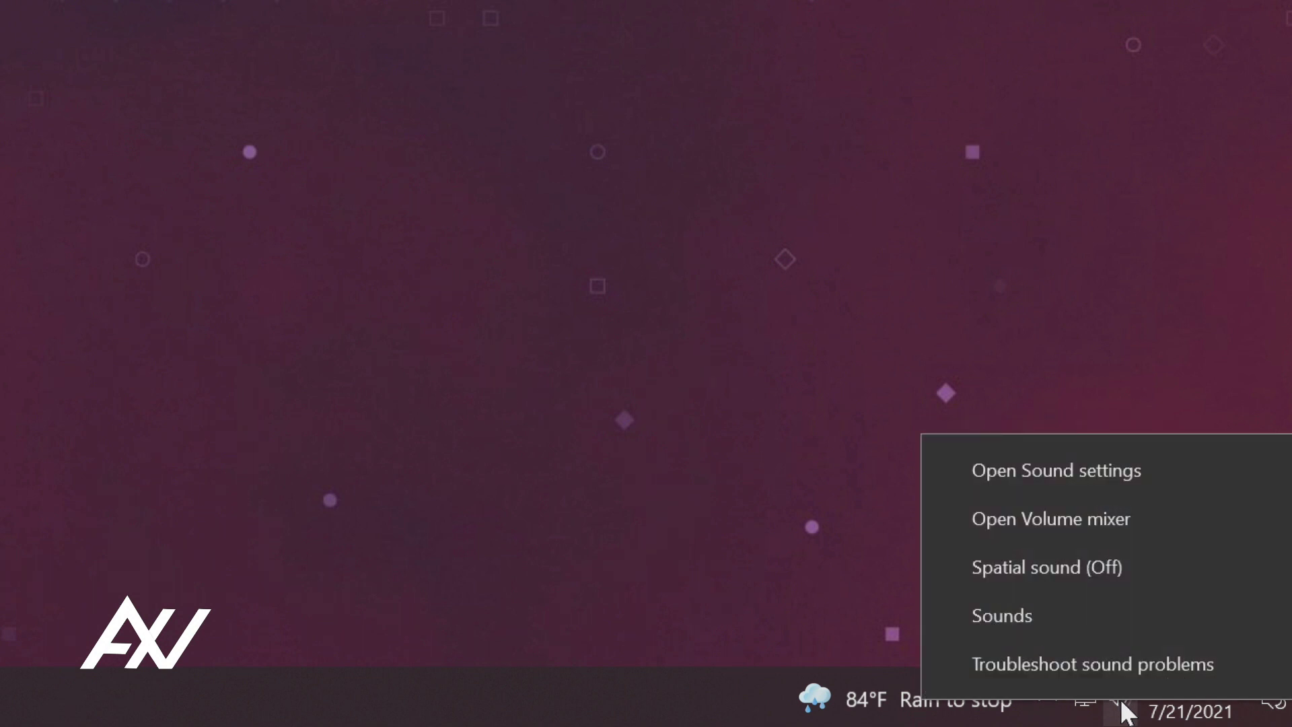
{"action": "left_click", "coordinate": [1119, 471]}
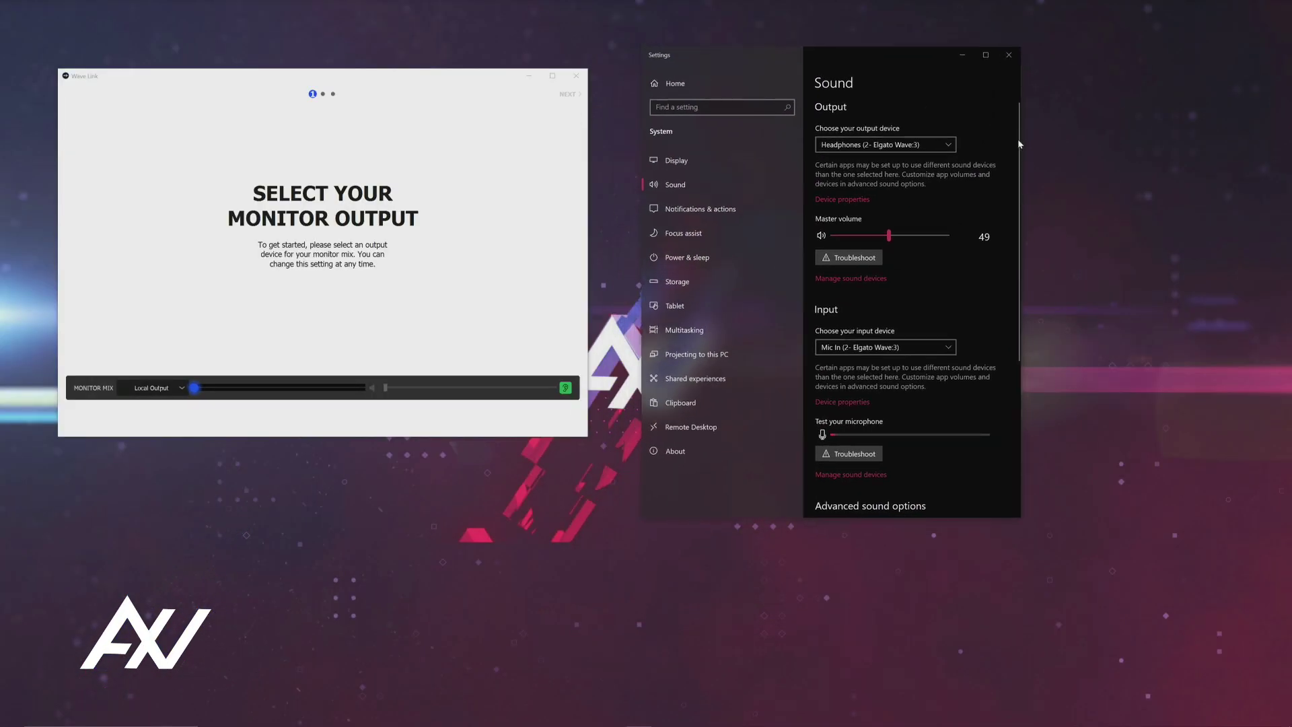
Widen the Settings window beside Wave Link to reveal the related settings and open the Sound Control Panel
{"action": "left_click_drag", "start_coordinate": [1021, 141], "coordinate": [1240, 154]}
{"action": "left_click_drag", "start_coordinate": [982, 54], "coordinate": [958, 57]}
{"action": "mouse_move", "coordinate": [434, 79]}
{"action": "left_mouse_down"}
{"action": "mouse_move", "coordinate": [402, 63]}
{"action": "mouse_move", "coordinate": [411, 73]}
{"action": "left_mouse_up"}
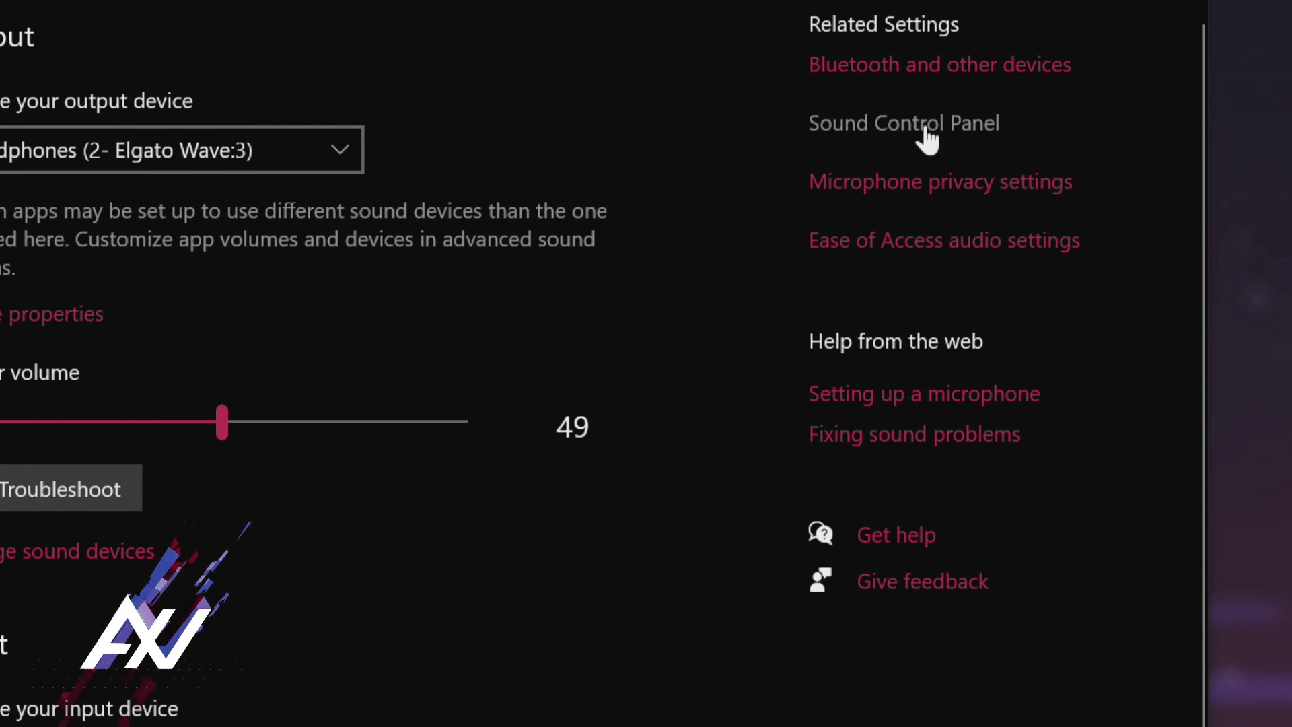
{"action": "left_click", "coordinate": [926, 131]}
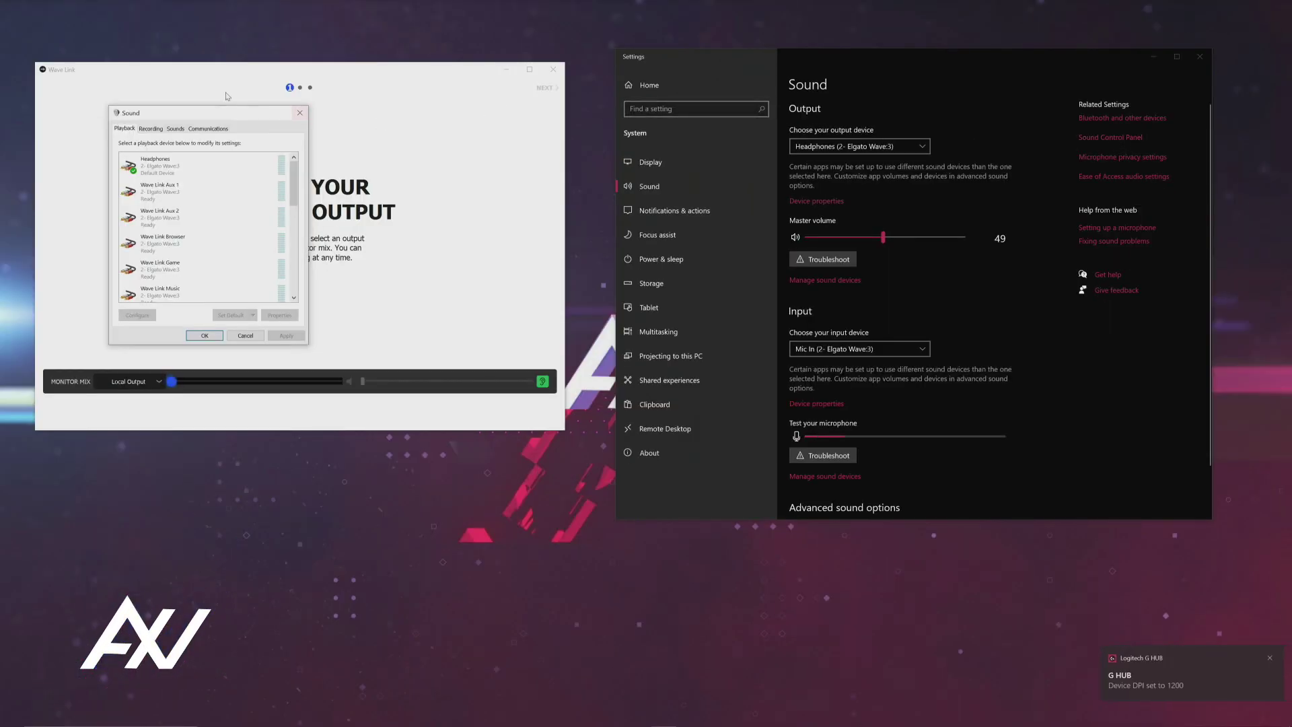
Minimize the Settings window and move the Sound dialog to the open desktop area beside Wave Link
{"action": "left_click_drag", "start_coordinate": [228, 116], "coordinate": [732, 132]}
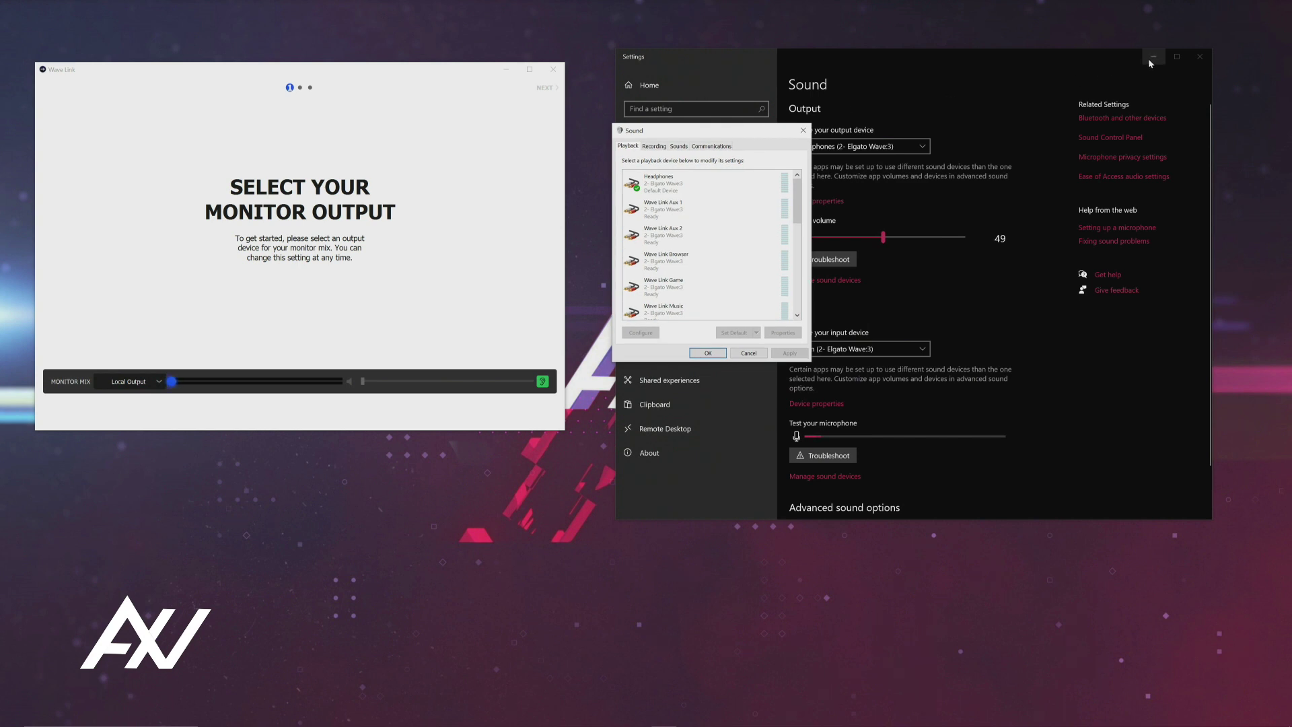
{"action": "left_click_drag", "start_coordinate": [1103, 62], "coordinate": [1119, 62]}
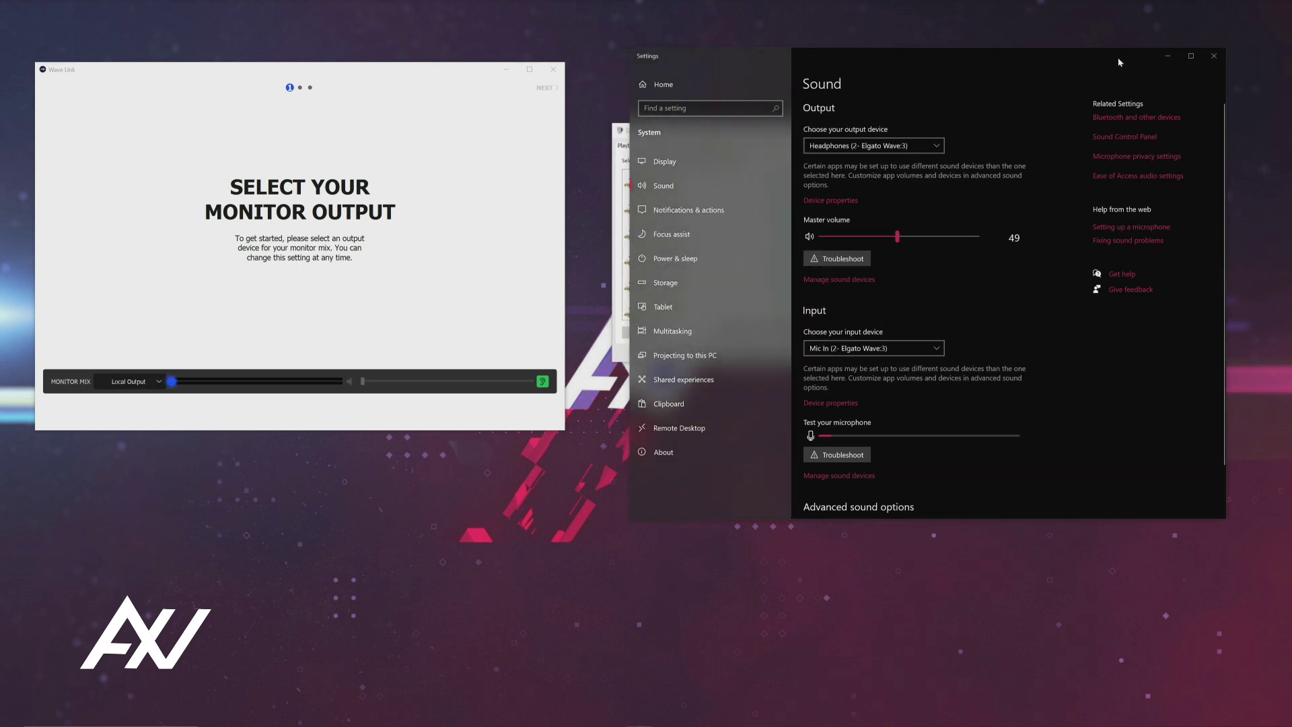
{"action": "left_click", "coordinate": [1167, 56]}
{"action": "left_click_drag", "start_coordinate": [673, 128], "coordinate": [745, 108]}
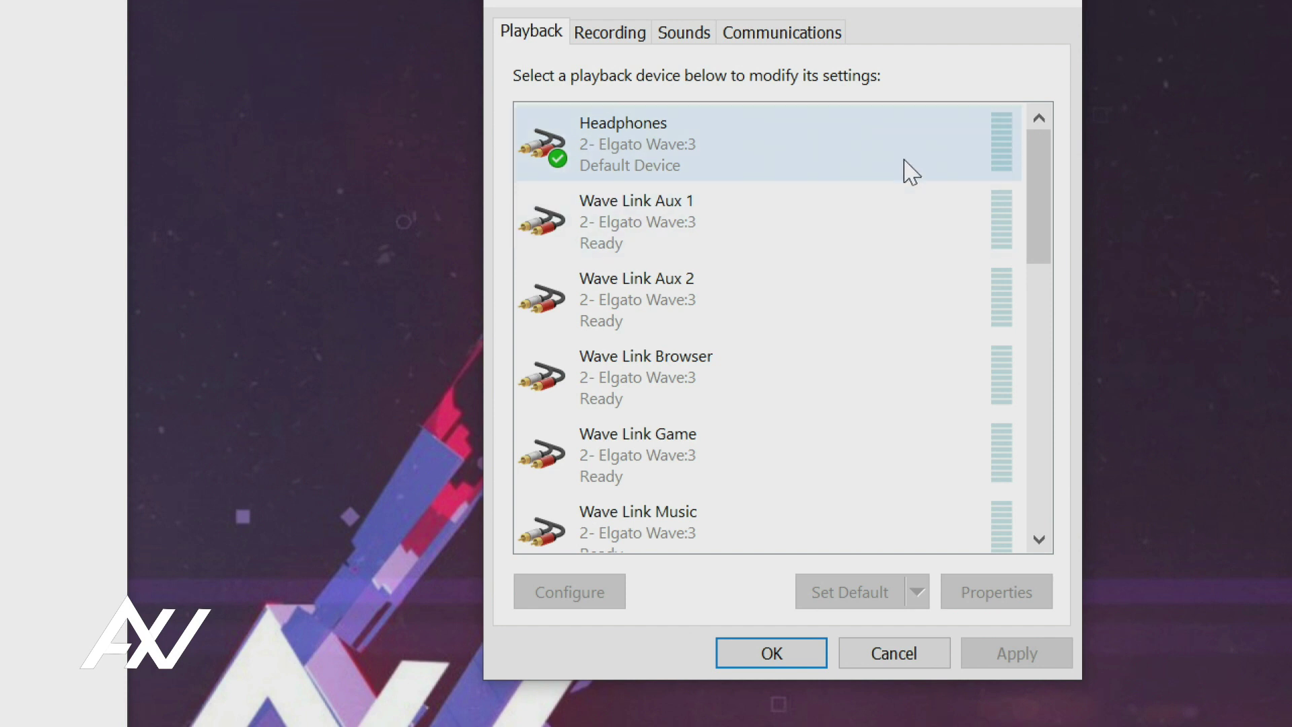
Review the playback devices and examine the default-device options for the Elgato Wave:3 Headphones
{"action": "scroll", "coordinate": [883, 272], "scroll_direction": "down", "scroll_amount": 2}
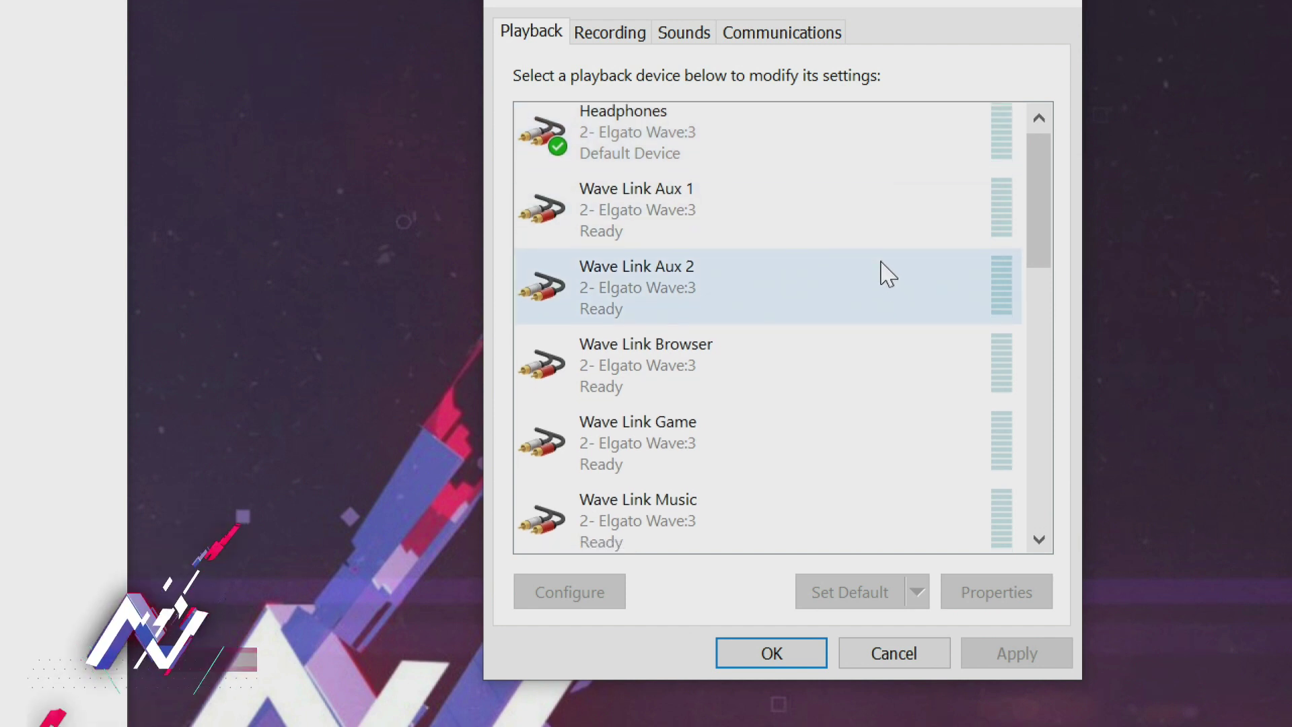
{"action": "scroll", "coordinate": [884, 260], "scroll_direction": "down", "scroll_amount": 6}
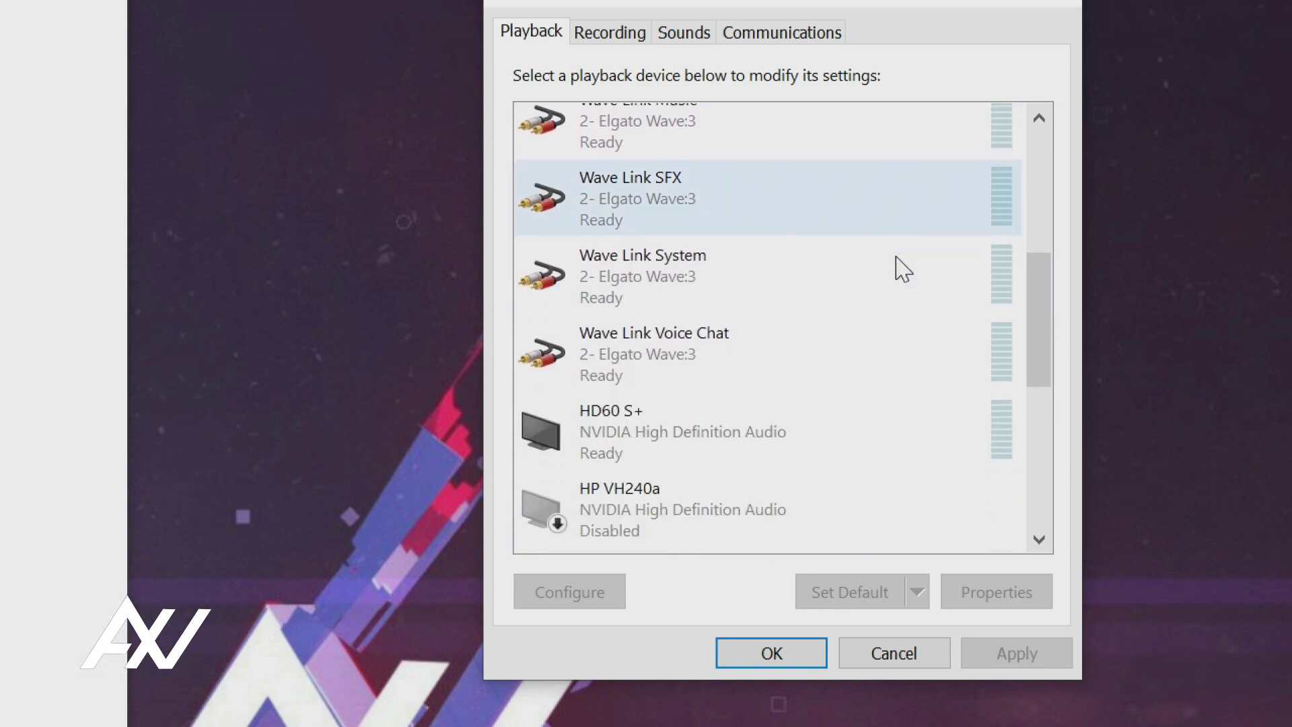
{"action": "scroll", "coordinate": [898, 269], "scroll_direction": "up", "scroll_amount": 8}
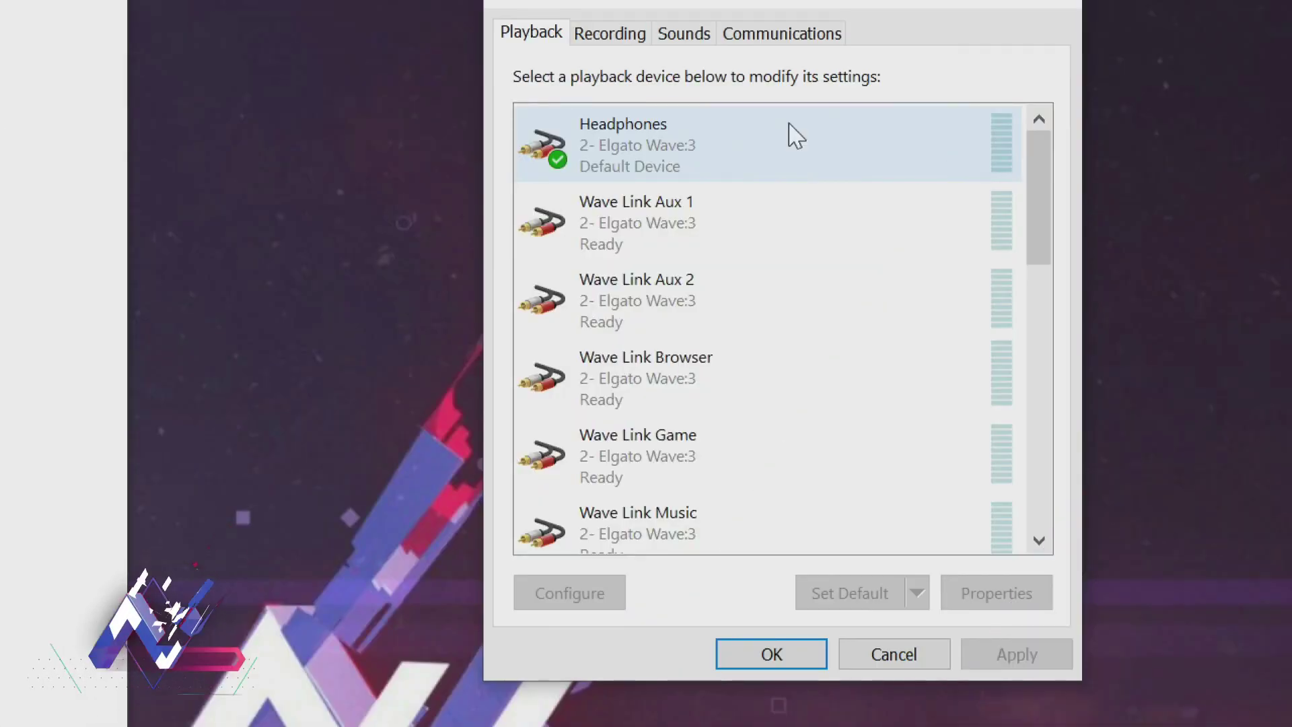
{"action": "left_click", "coordinate": [832, 143]}
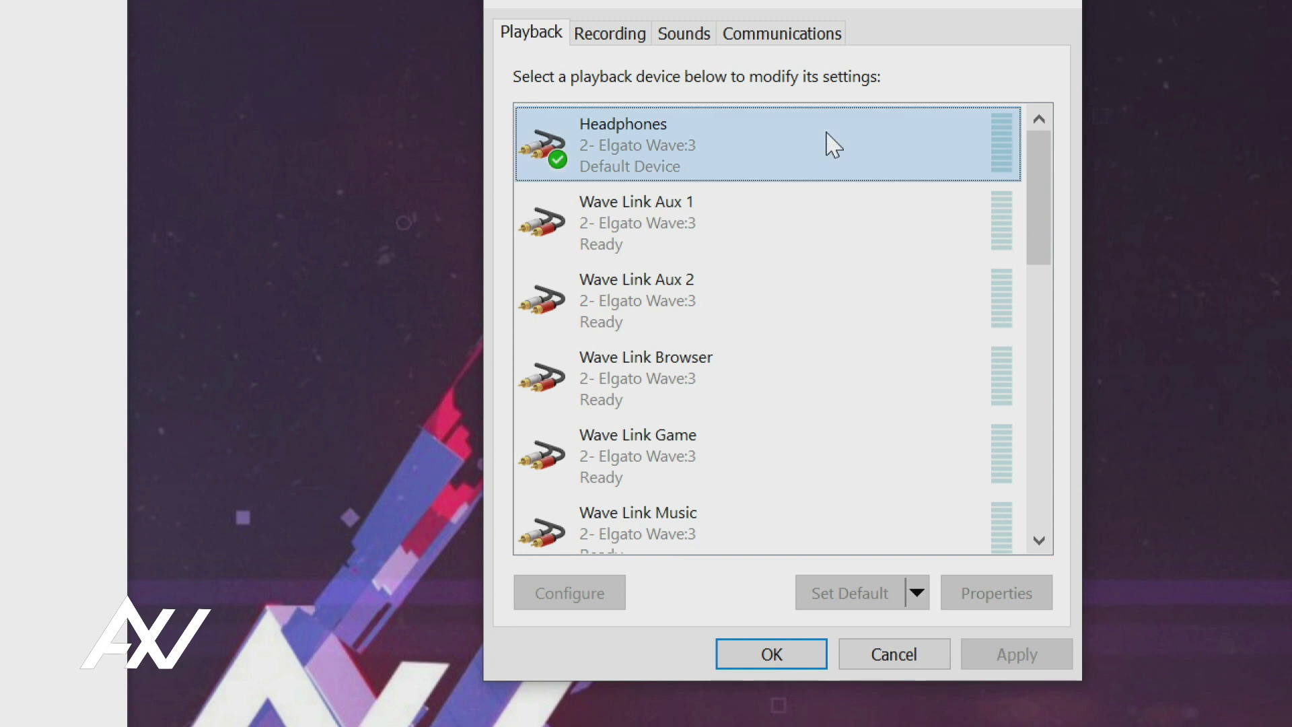
{"action": "right_click", "coordinate": [832, 144]}
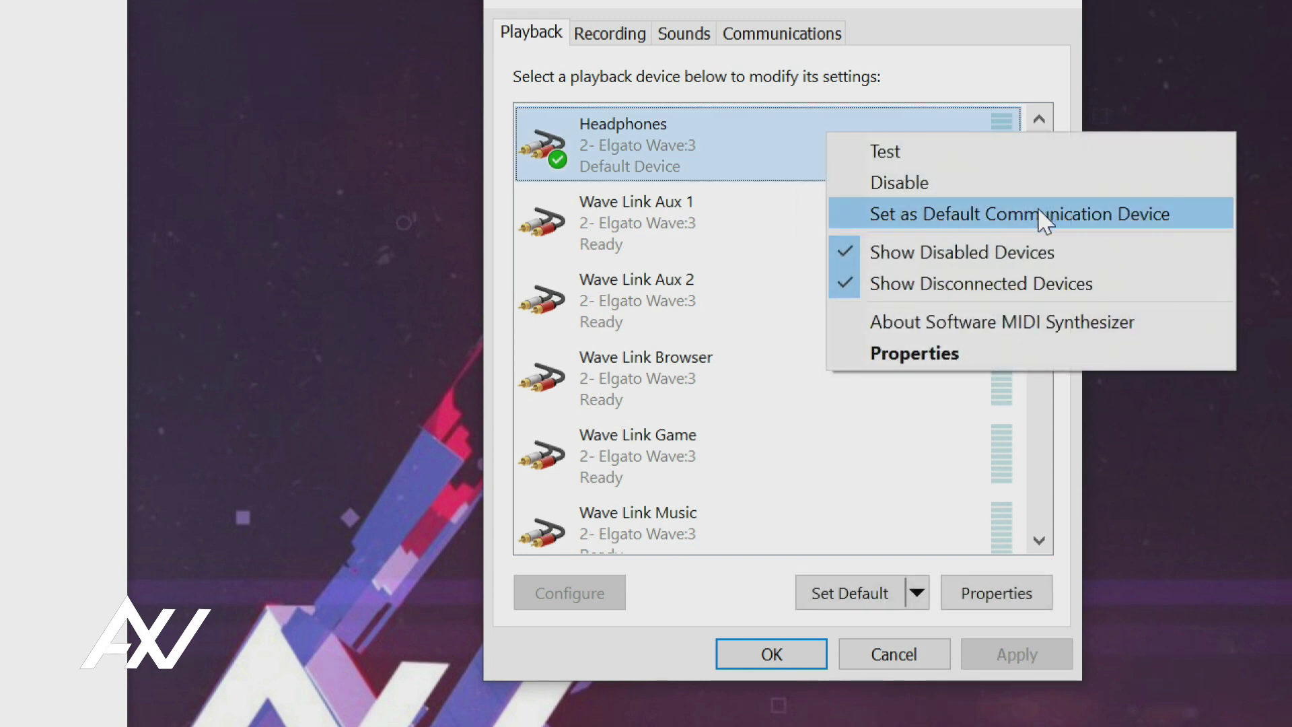
{"action": "left_click", "coordinate": [703, 151]}
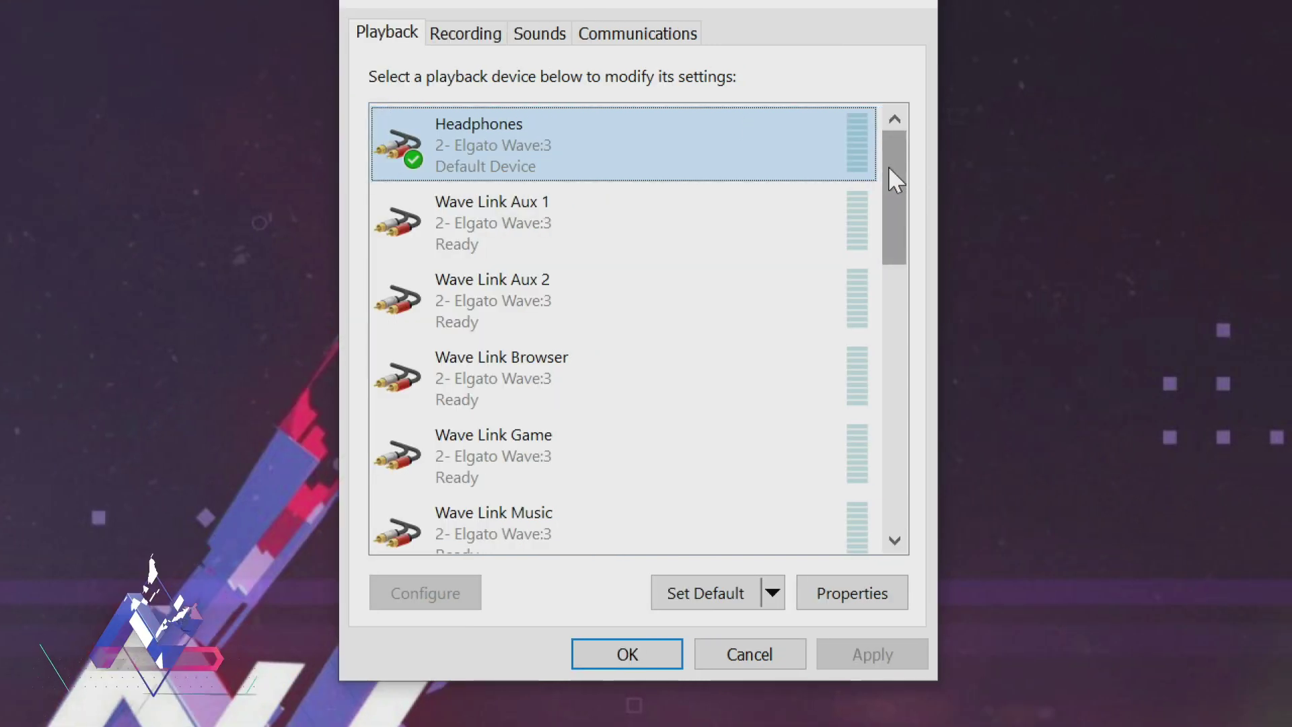
Set the Realtek(R) Audio Speakers as the default playback device
{"action": "left_click_drag", "start_coordinate": [1035, 179], "coordinate": [1038, 203]}
{"action": "left_click_drag", "start_coordinate": [893, 202], "coordinate": [902, 494]}
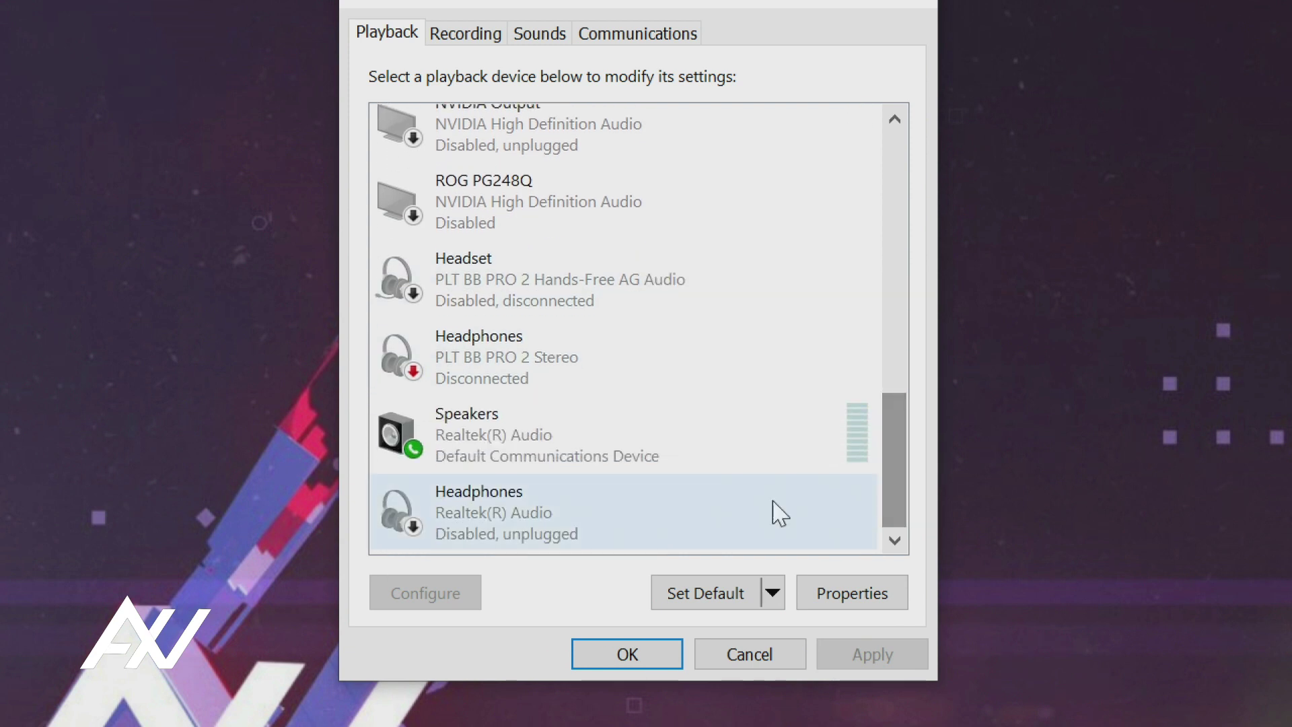
{"action": "right_click", "coordinate": [646, 432]}
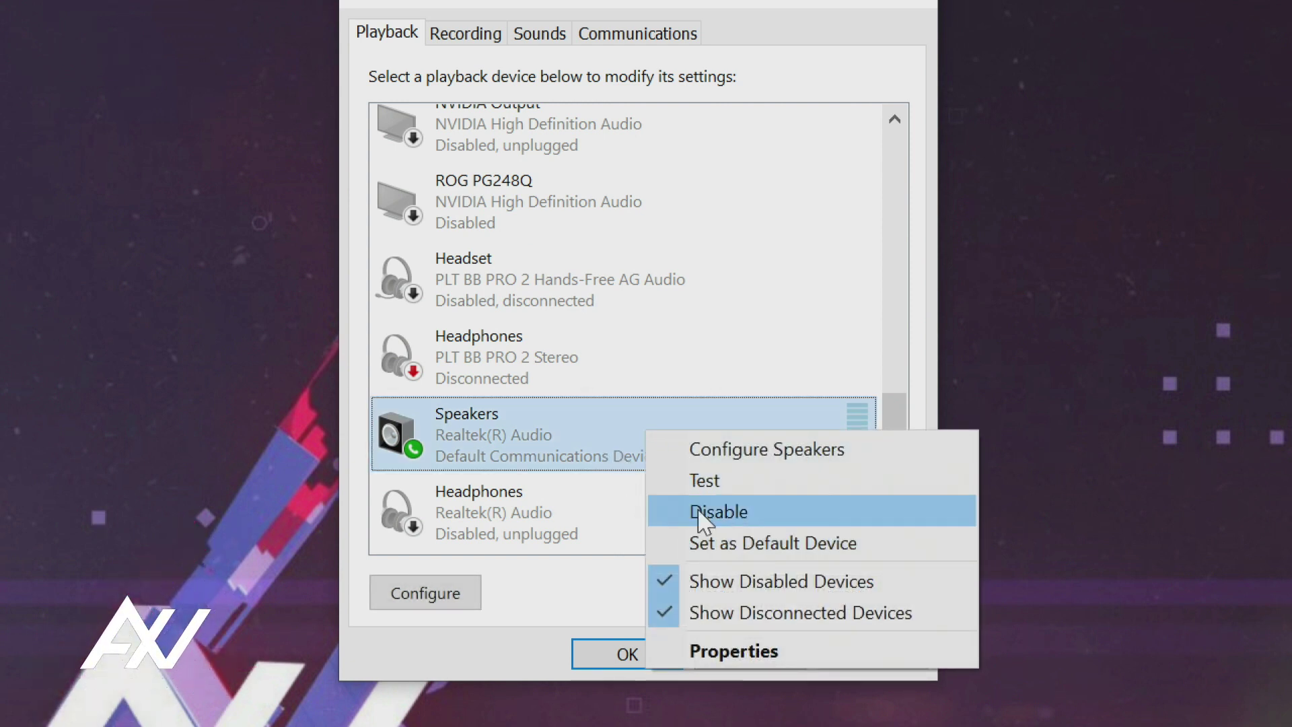
{"action": "left_click", "coordinate": [717, 543]}
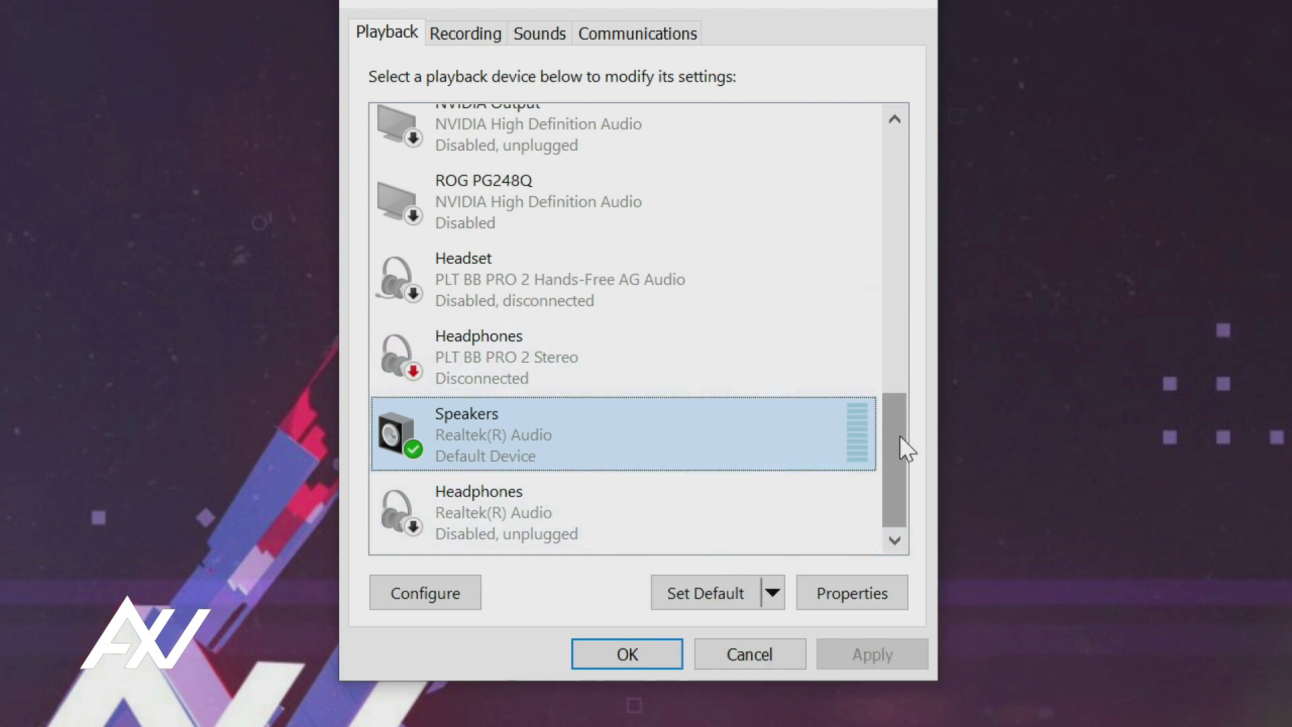
{"action": "left_click_drag", "start_coordinate": [906, 450], "coordinate": [933, 152]}
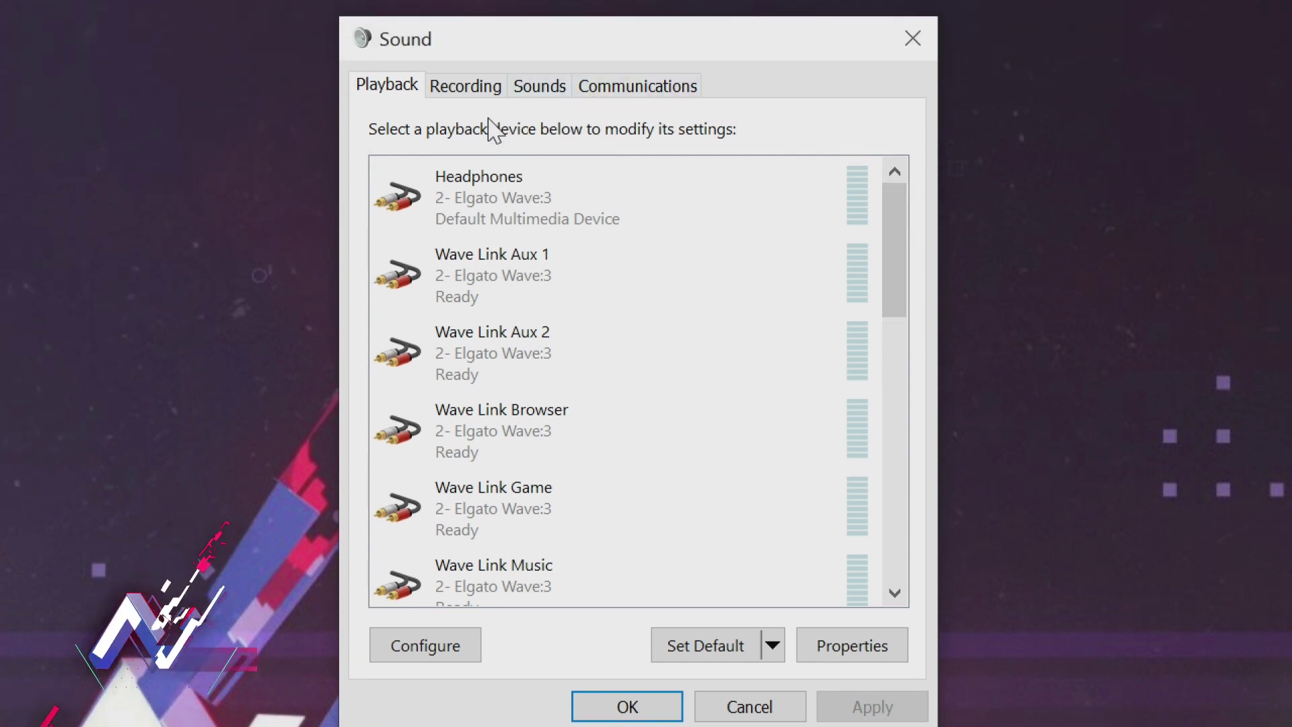
Open the properties of the Elgato Wave:3 Mic In recording device and check its levels and enhancements
{"action": "left_click", "coordinate": [481, 103]}
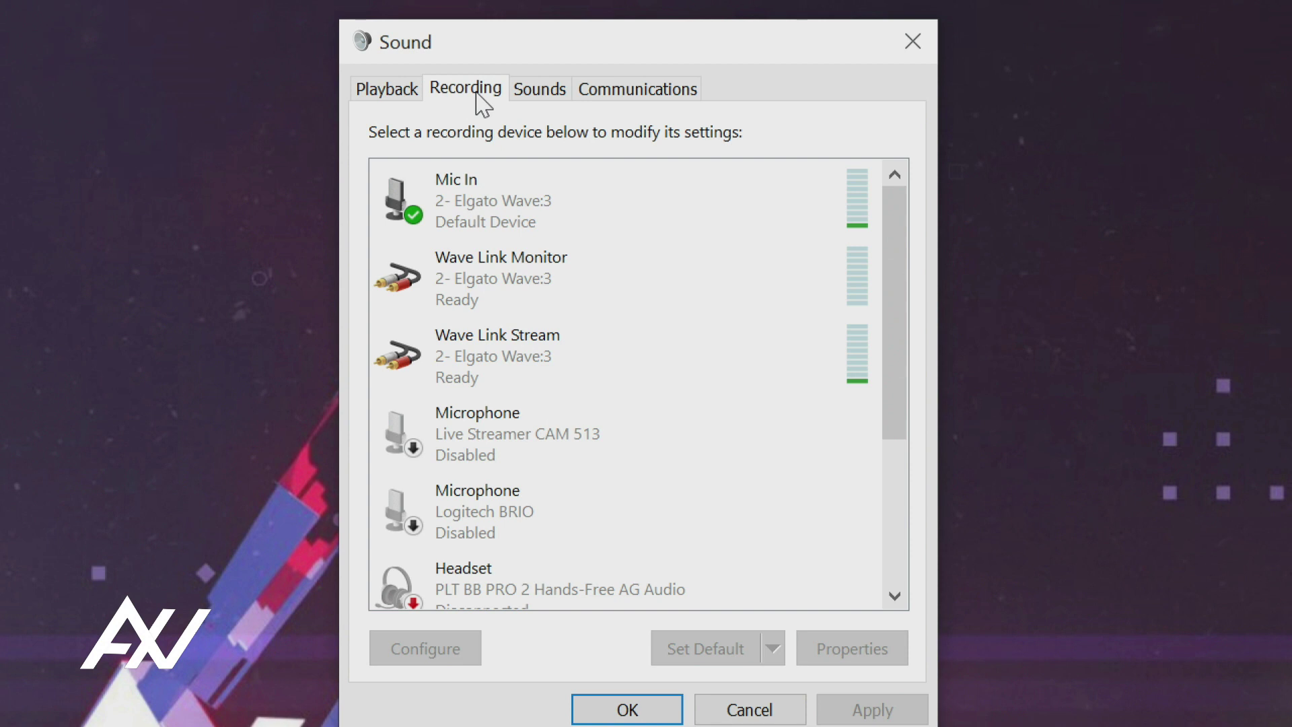
{"action": "left_click", "coordinate": [559, 203]}
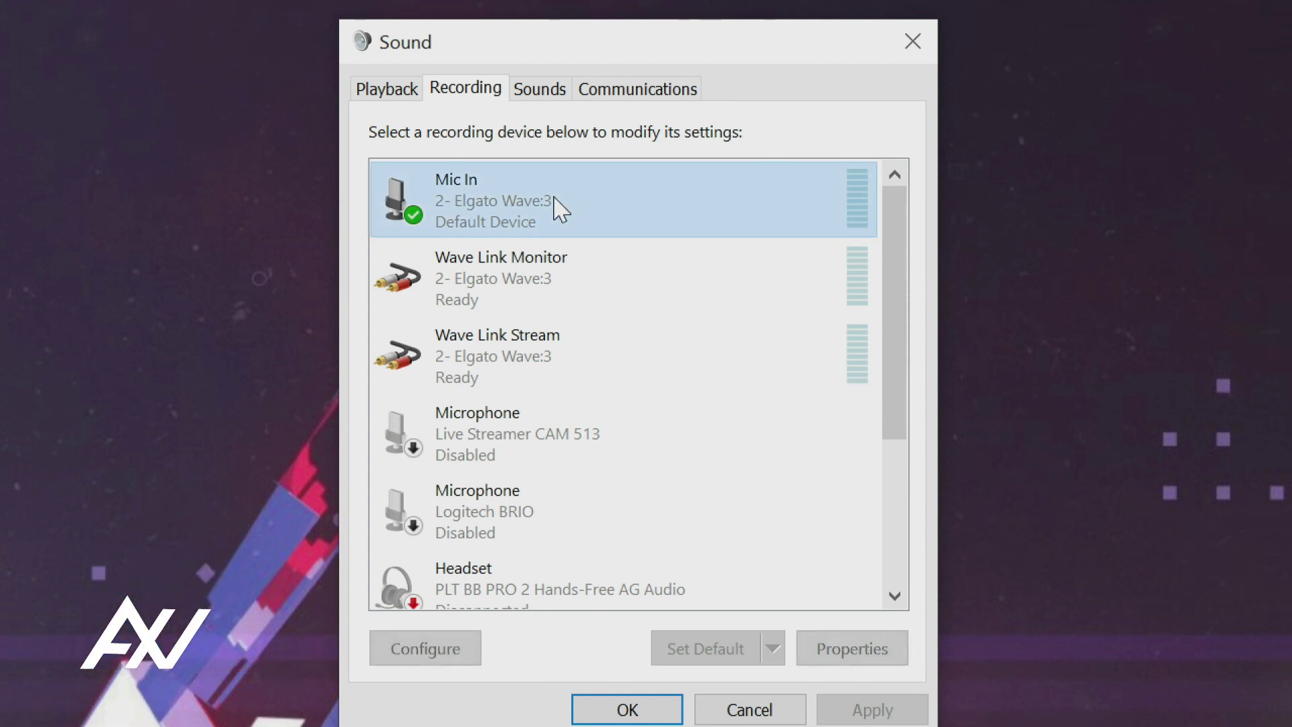
{"action": "right_click", "coordinate": [674, 206]}
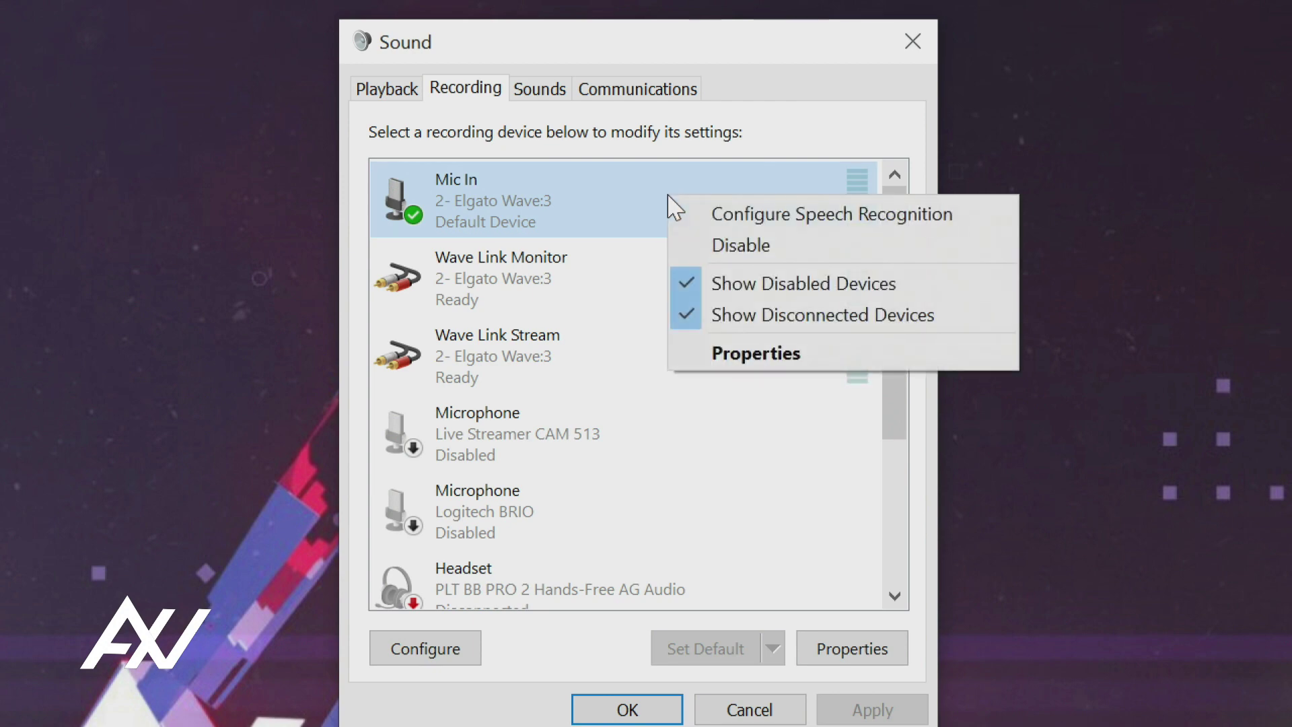
{"action": "left_click", "coordinate": [816, 364]}
{"action": "left_click_drag", "start_coordinate": [794, 130], "coordinate": [745, 69]}
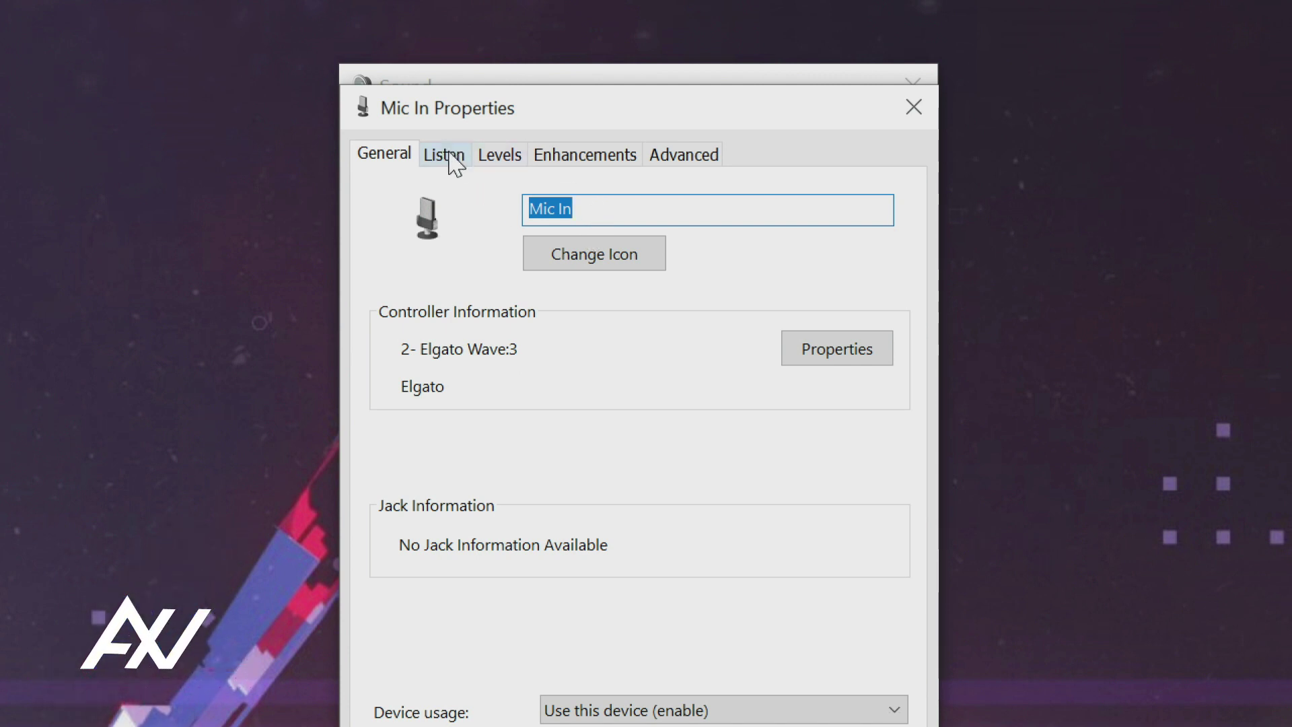
{"action": "left_click", "coordinate": [501, 157]}
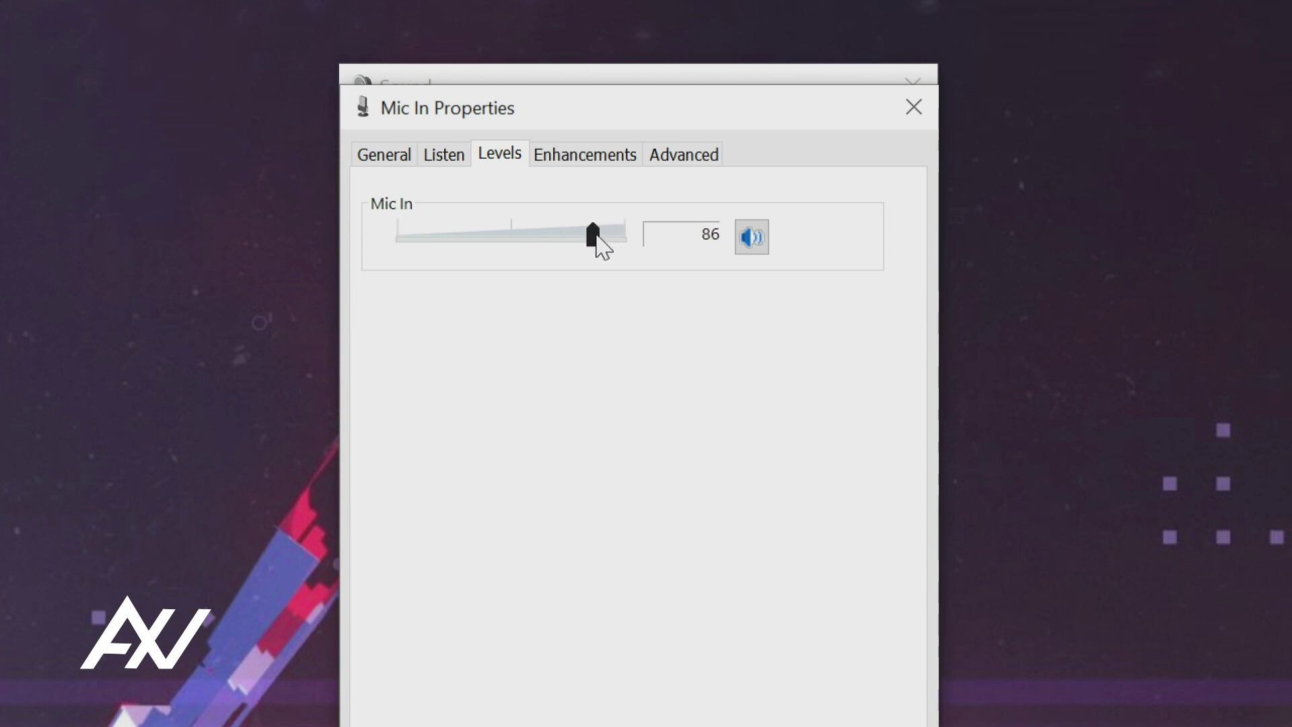
{"action": "left_click", "coordinate": [602, 160]}
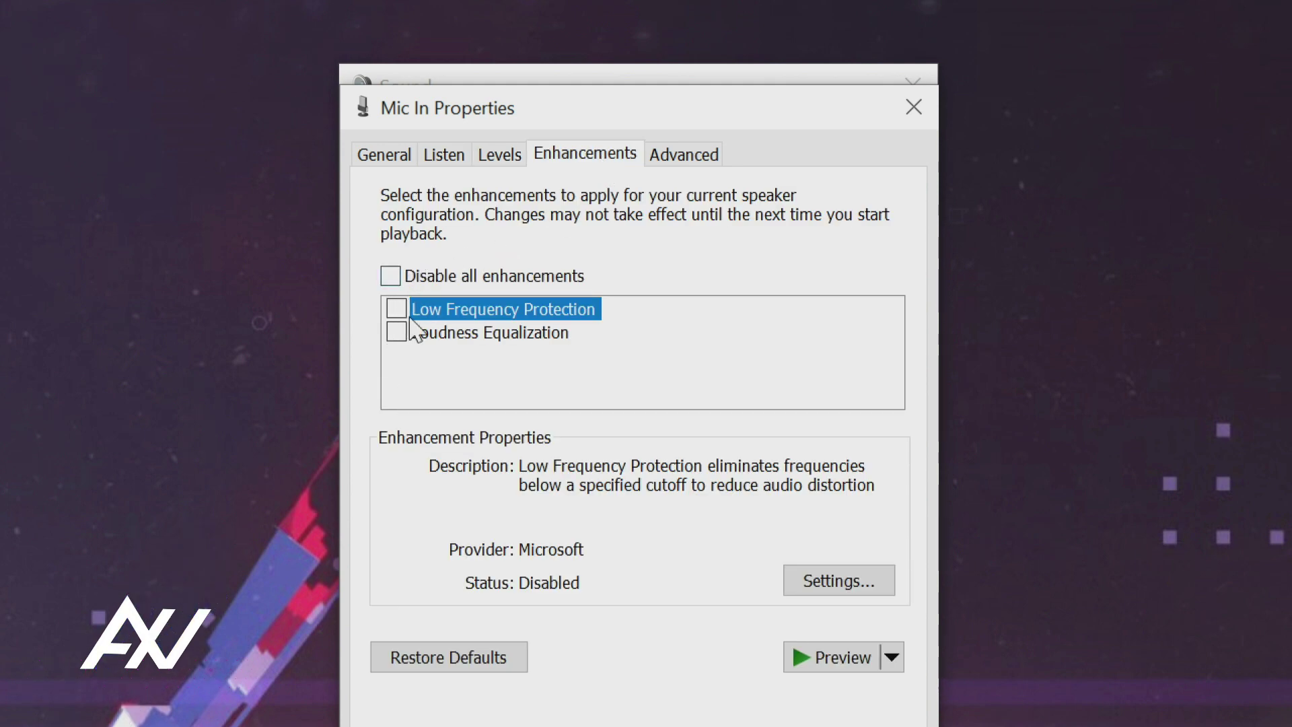
Disallow applications from taking exclusive control of Mic In, apply the change, and close the sound dialogs
{"action": "left_click", "coordinate": [694, 159]}
{"action": "left_click", "coordinate": [479, 296]}
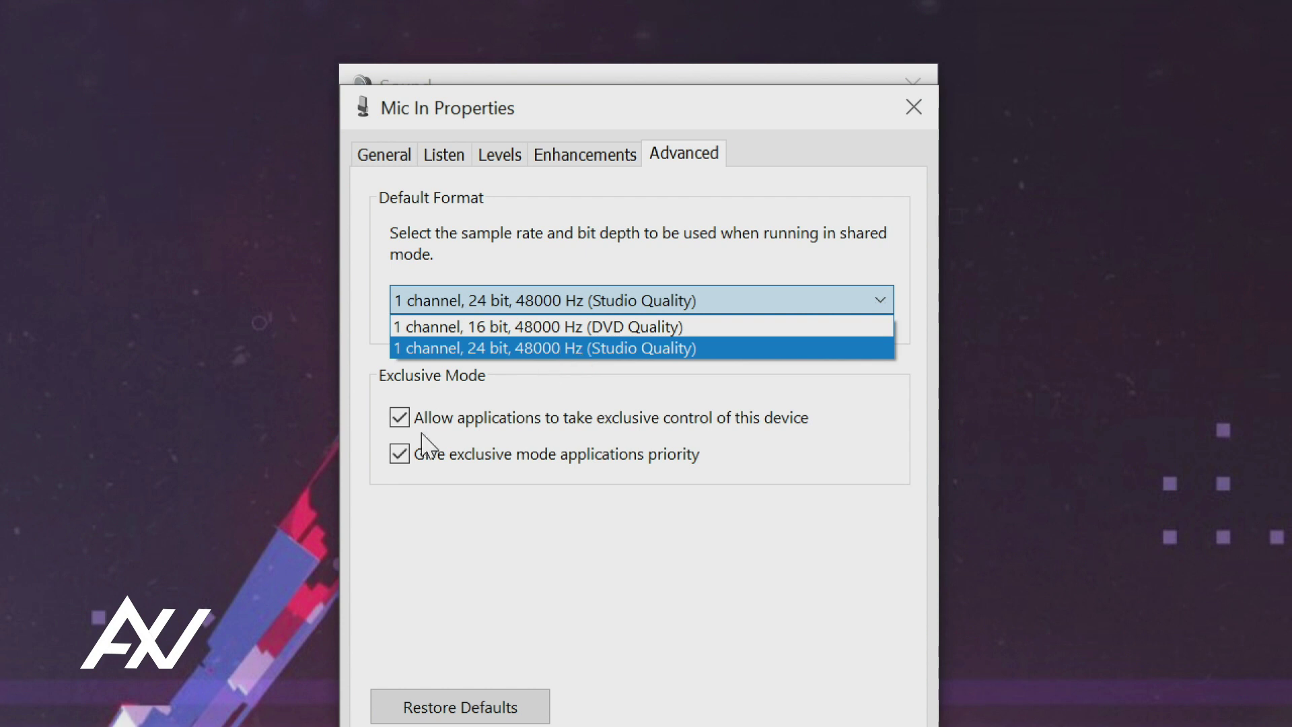
{"action": "left_click", "coordinate": [400, 419]}
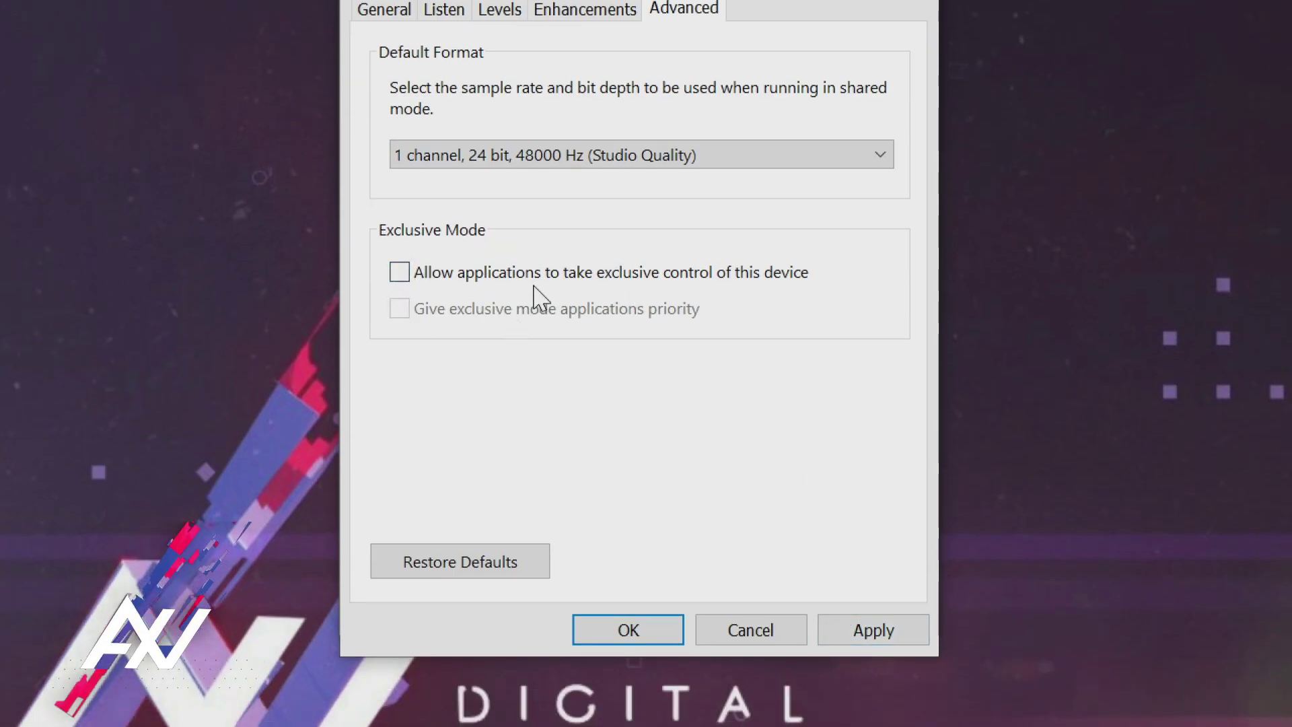
{"action": "left_click", "coordinate": [875, 633]}
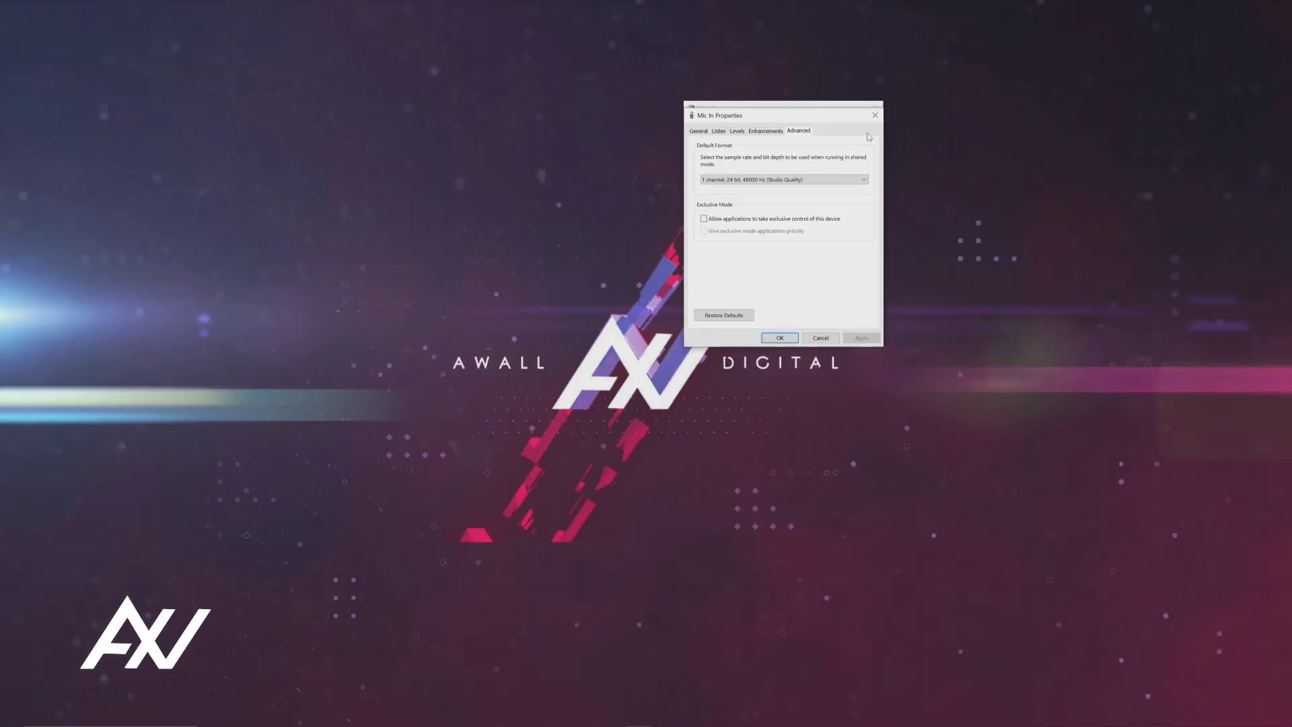
{"action": "left_click", "coordinate": [875, 116]}
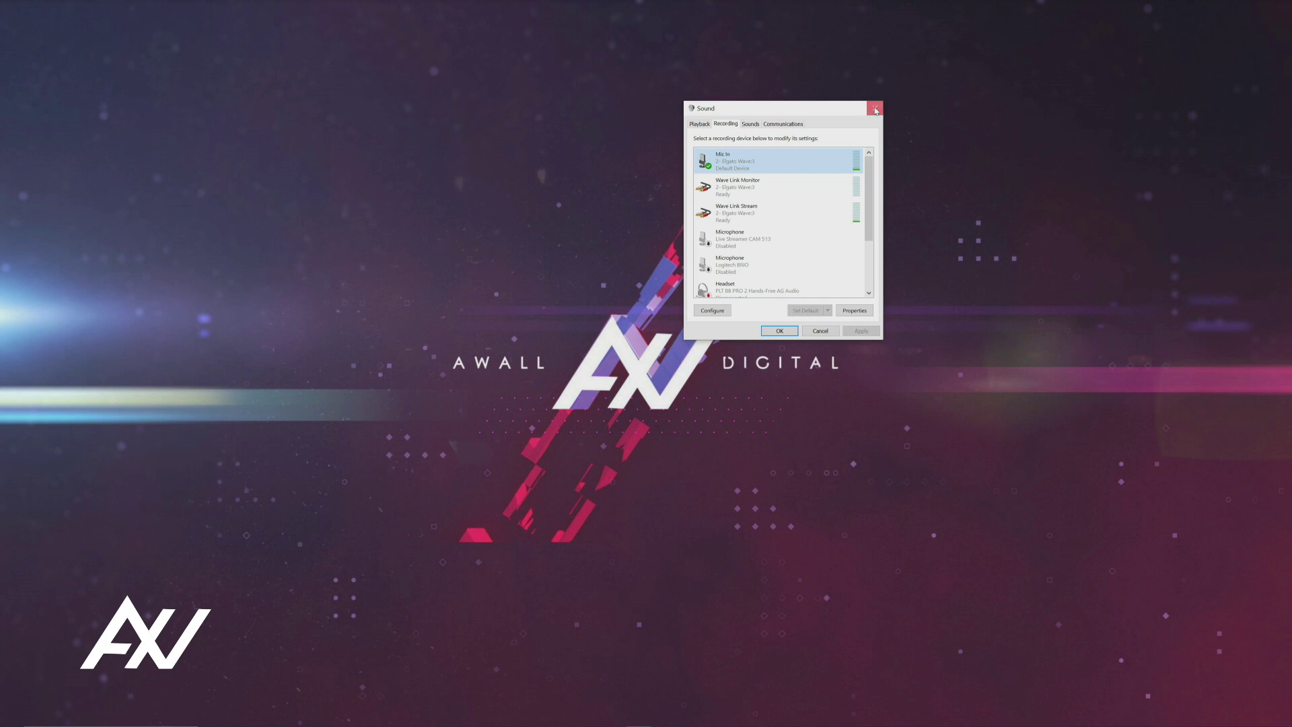
{"action": "left_click", "coordinate": [875, 109]}
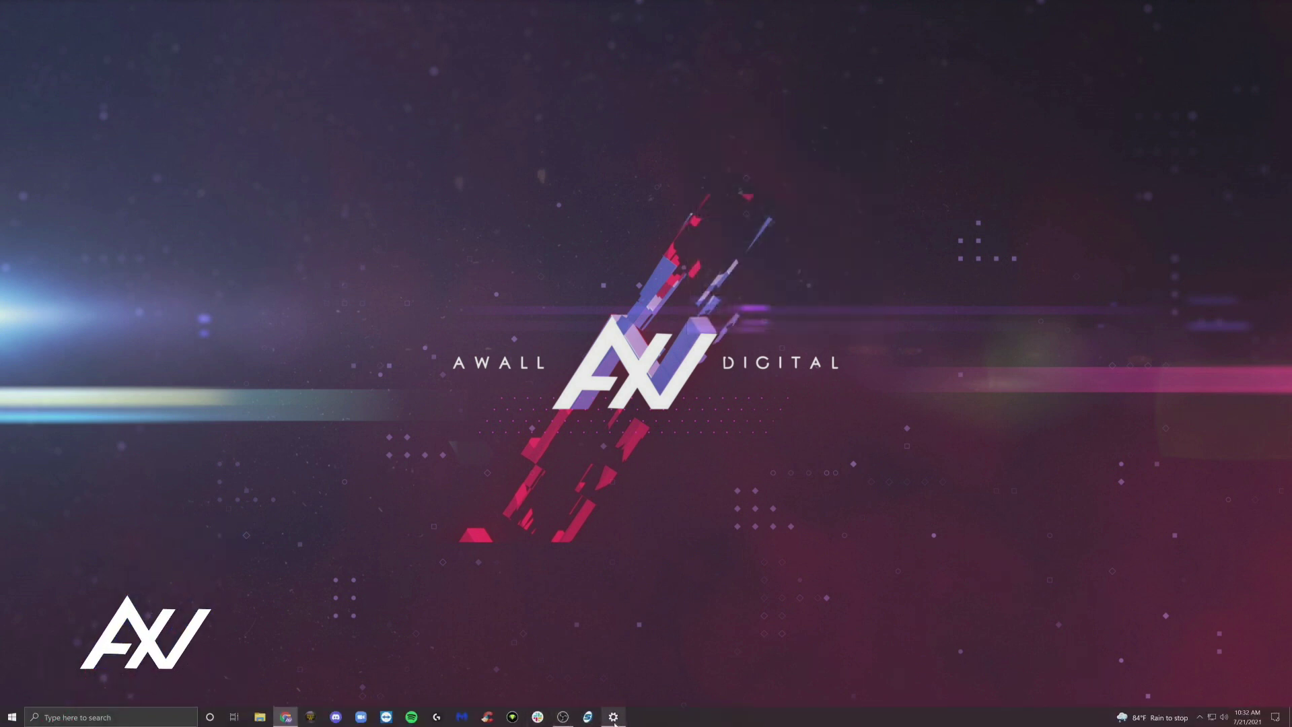
Restore the Settings window, then find and launch Wave Link, allowing it to make changes to the device
{"action": "mouse_move", "coordinate": [615, 723]}
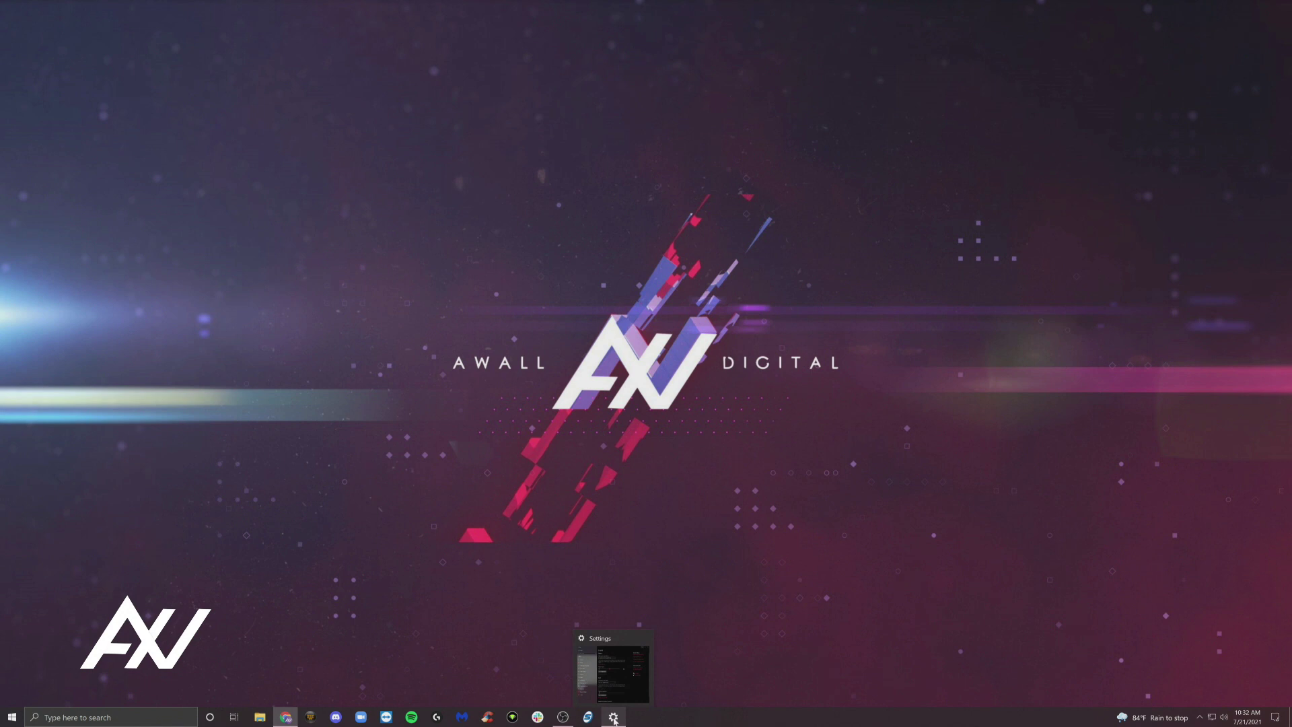
{"action": "left_click", "coordinate": [614, 719]}
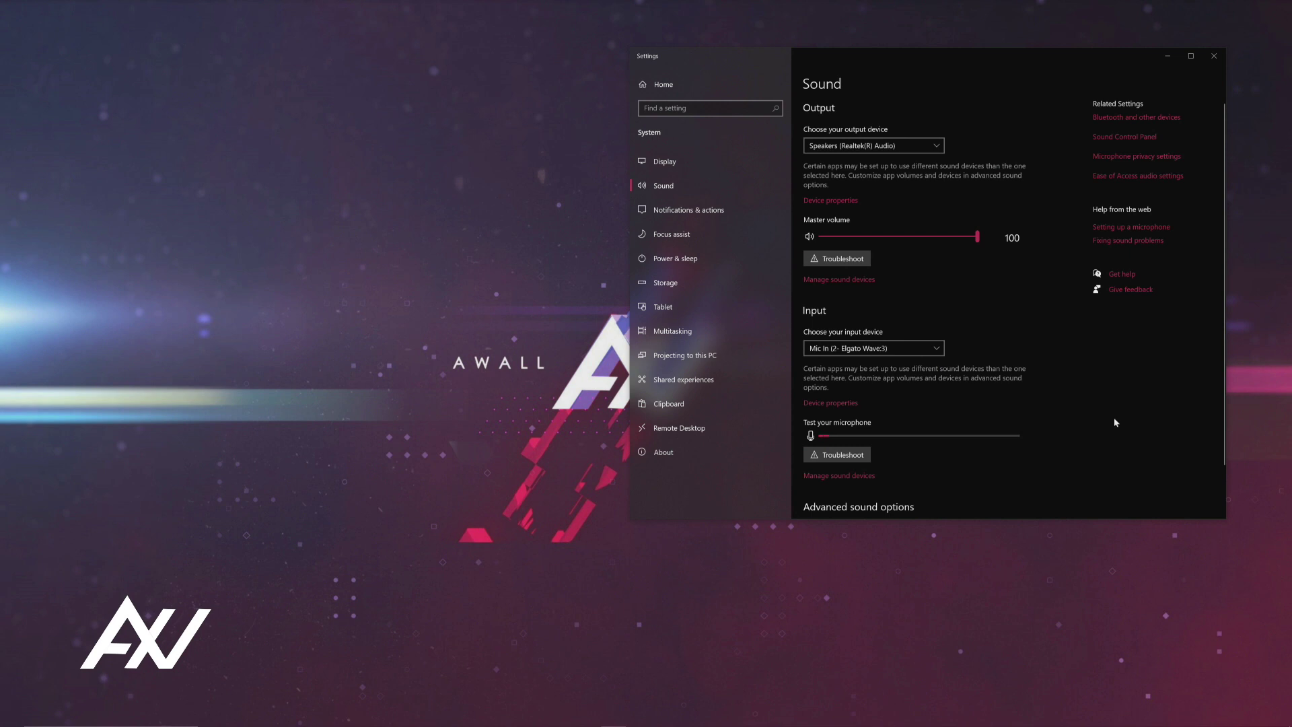
{"action": "left_click", "coordinate": [126, 717]}
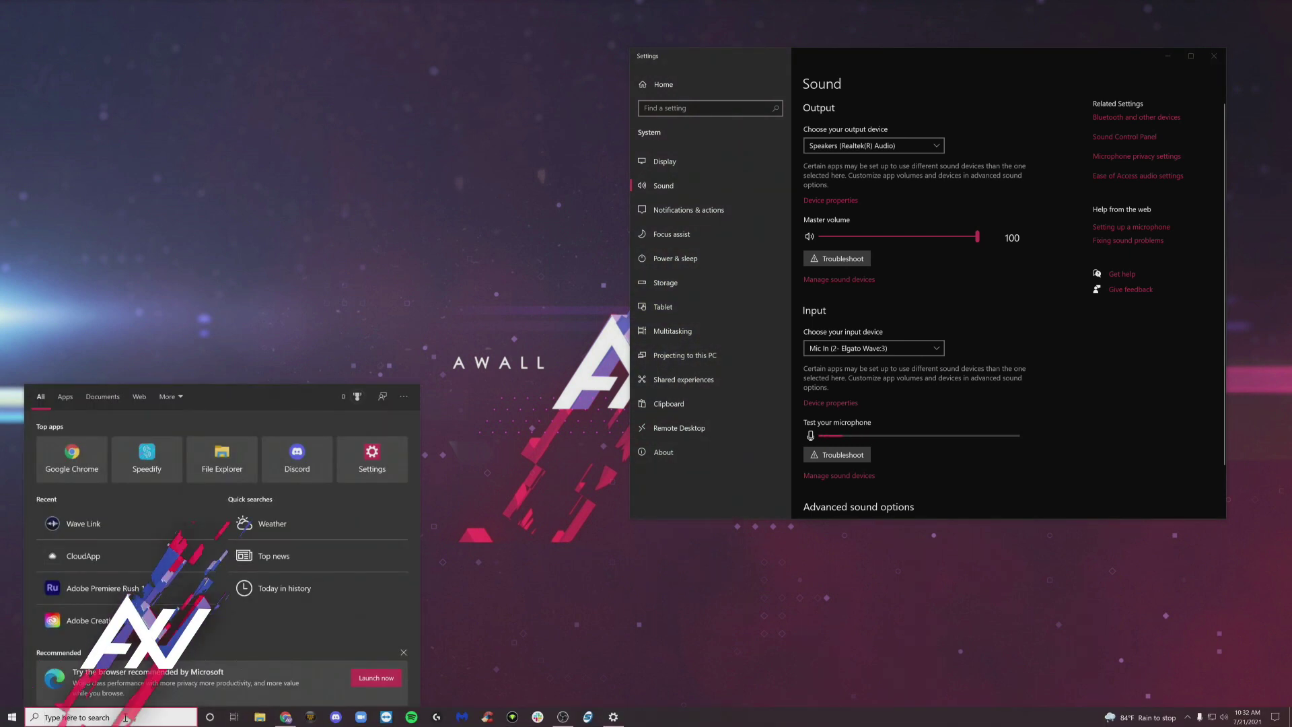
{"action": "type", "text": "elagato"}
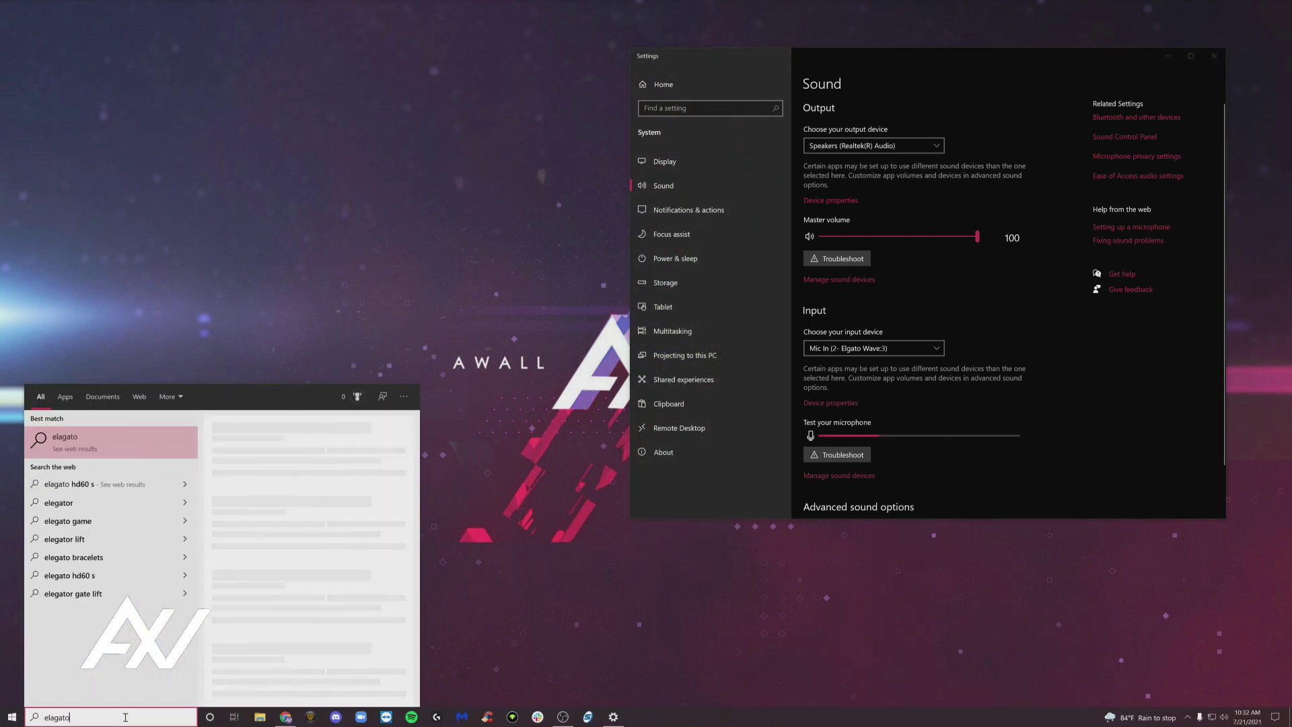
{"action": "key", "text": "BackSpace"}
{"action": "key", "text": "BackSpace"}
{"action": "key", "text": "BackSpace"}
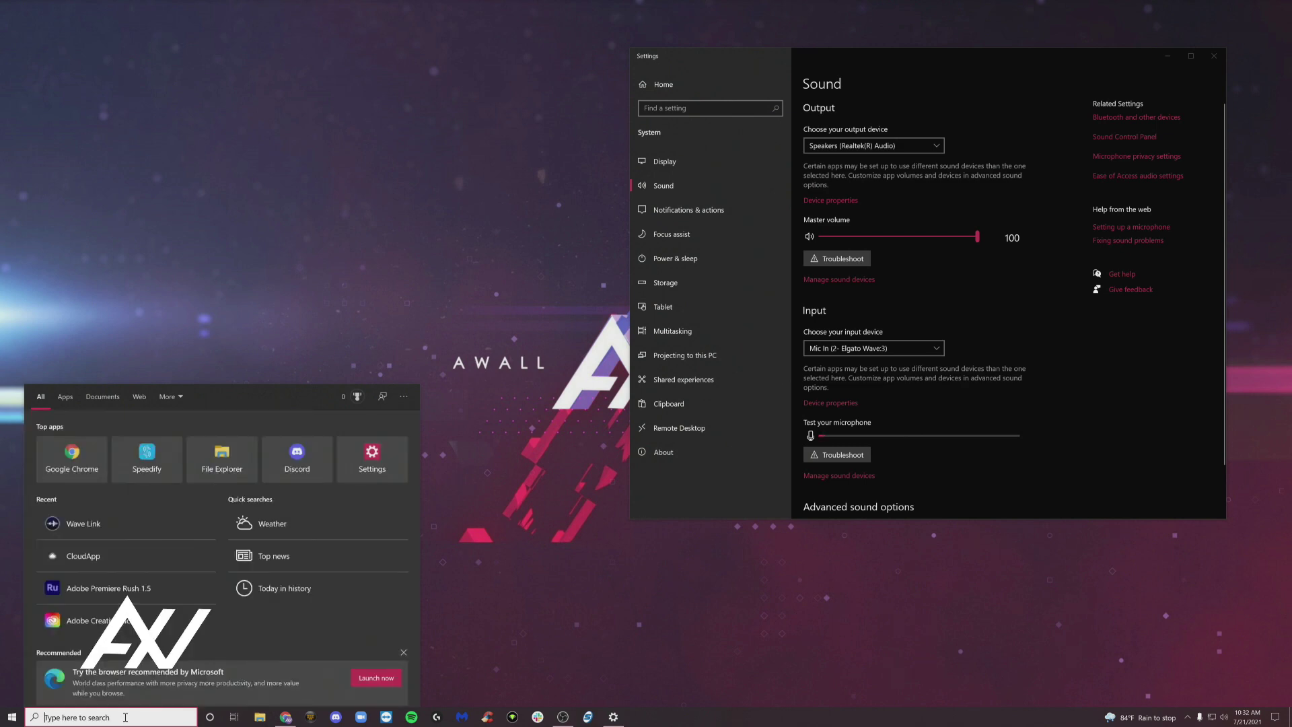
{"action": "type", "text": "wave"}
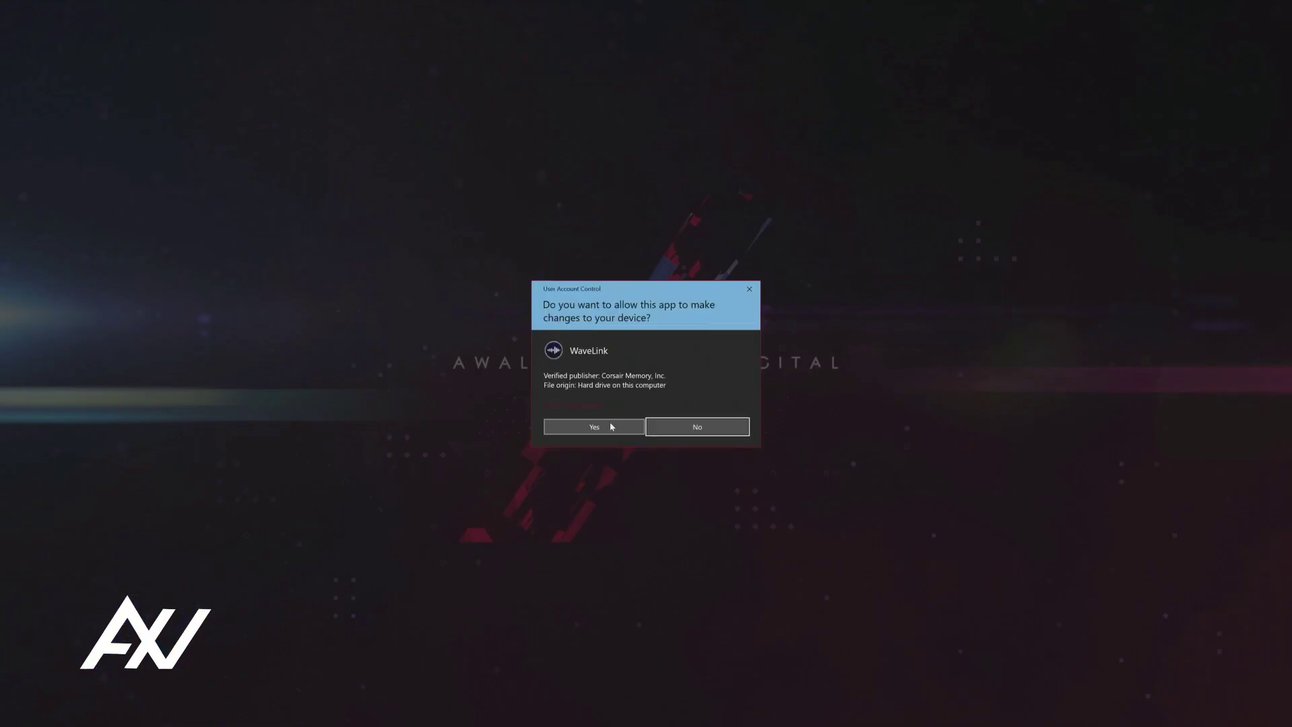
{"action": "left_click", "coordinate": [594, 426]}
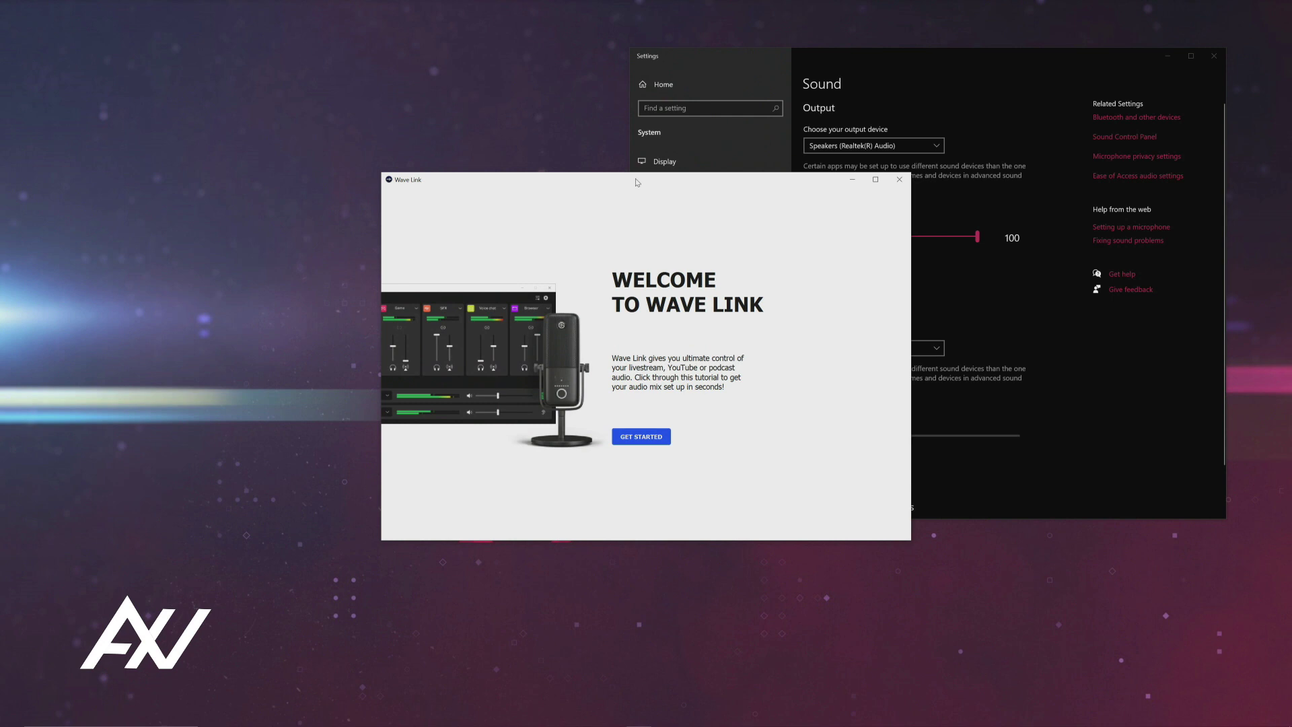
Minimize Settings and start the Wave Link setup tutorial, with its window moved to the middle of the desktop
{"action": "left_click_drag", "start_coordinate": [647, 189], "coordinate": [336, 100]}
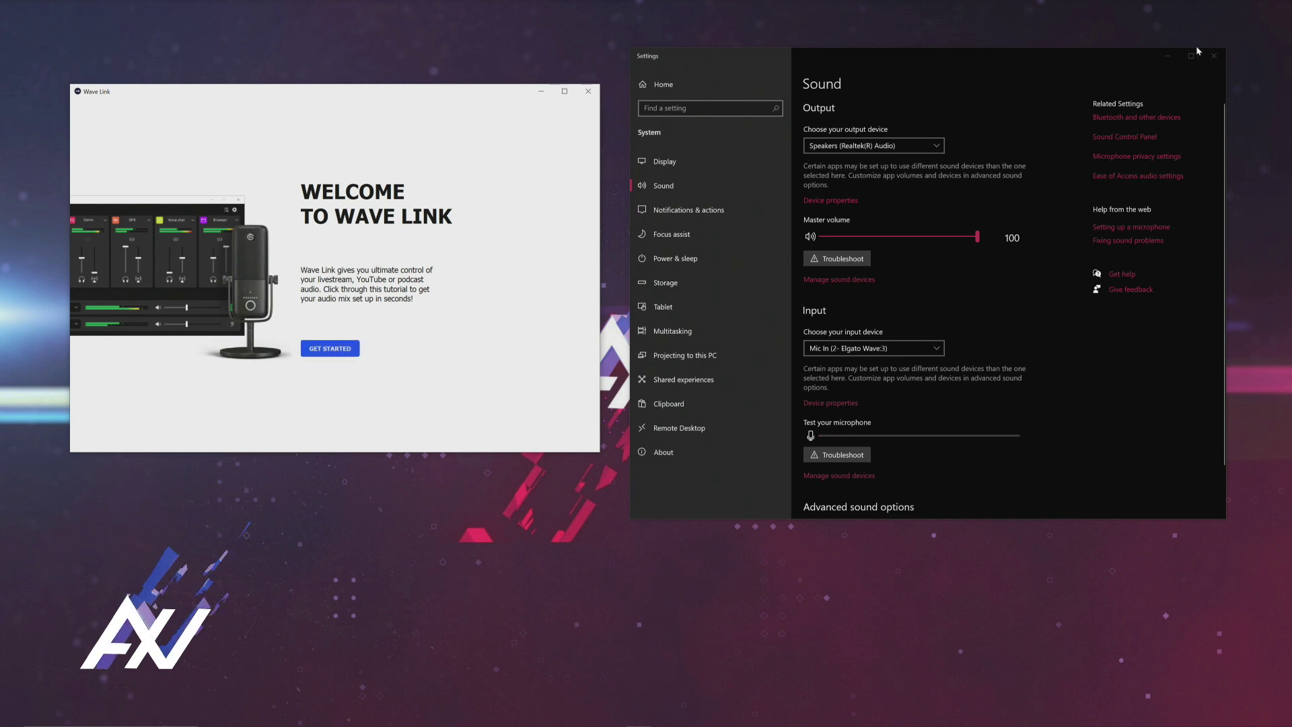
{"action": "left_click", "coordinate": [1173, 53]}
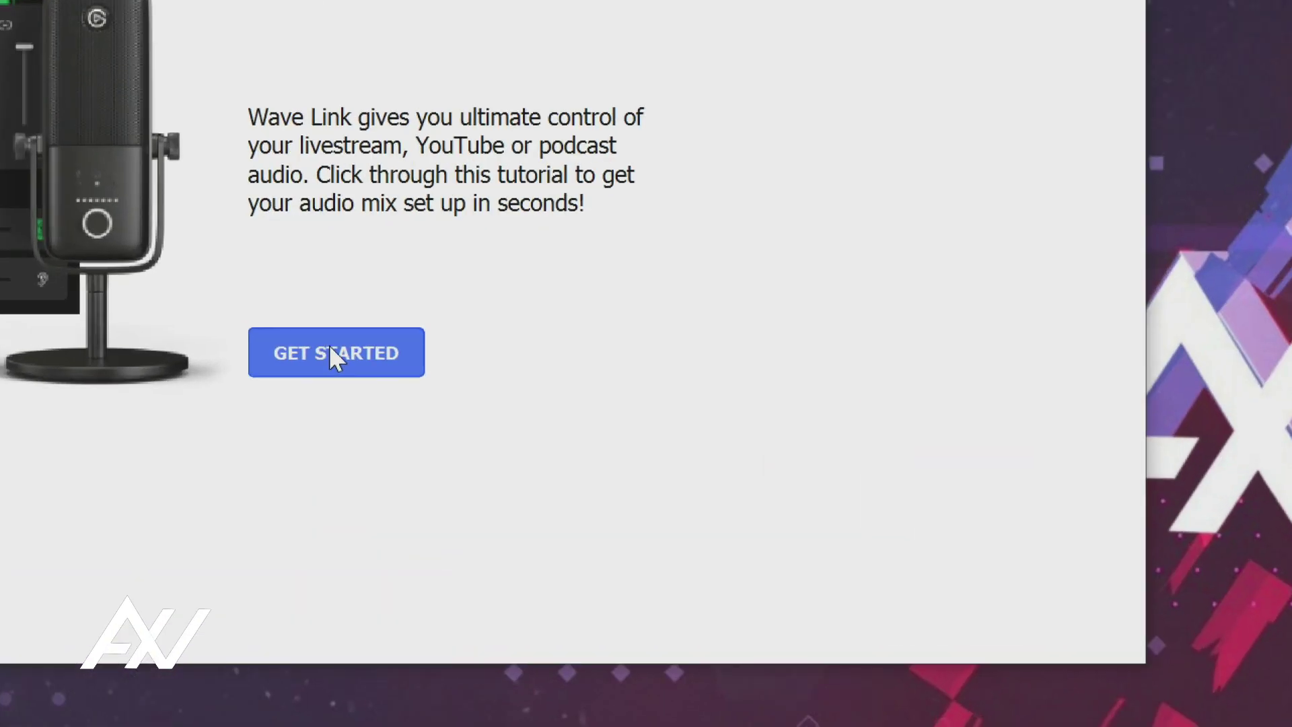
{"action": "left_click", "coordinate": [331, 349]}
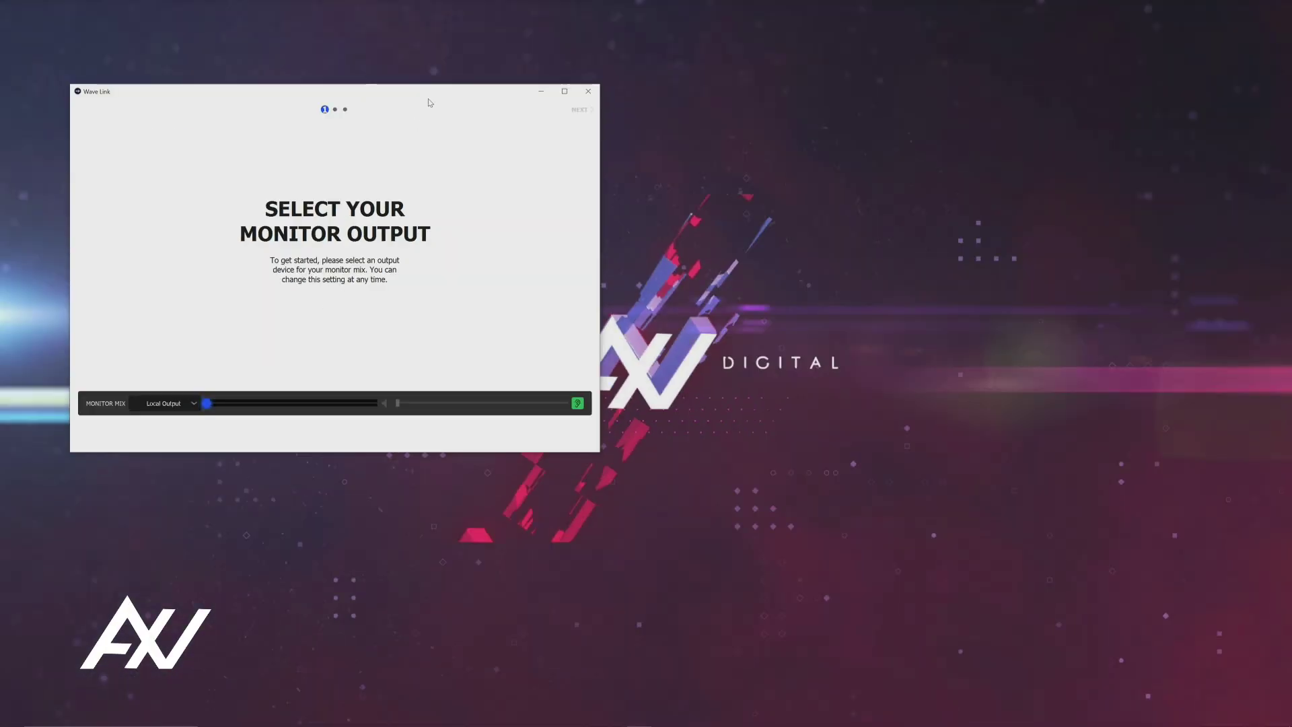
{"action": "left_click_drag", "start_coordinate": [430, 102], "coordinate": [749, 101]}
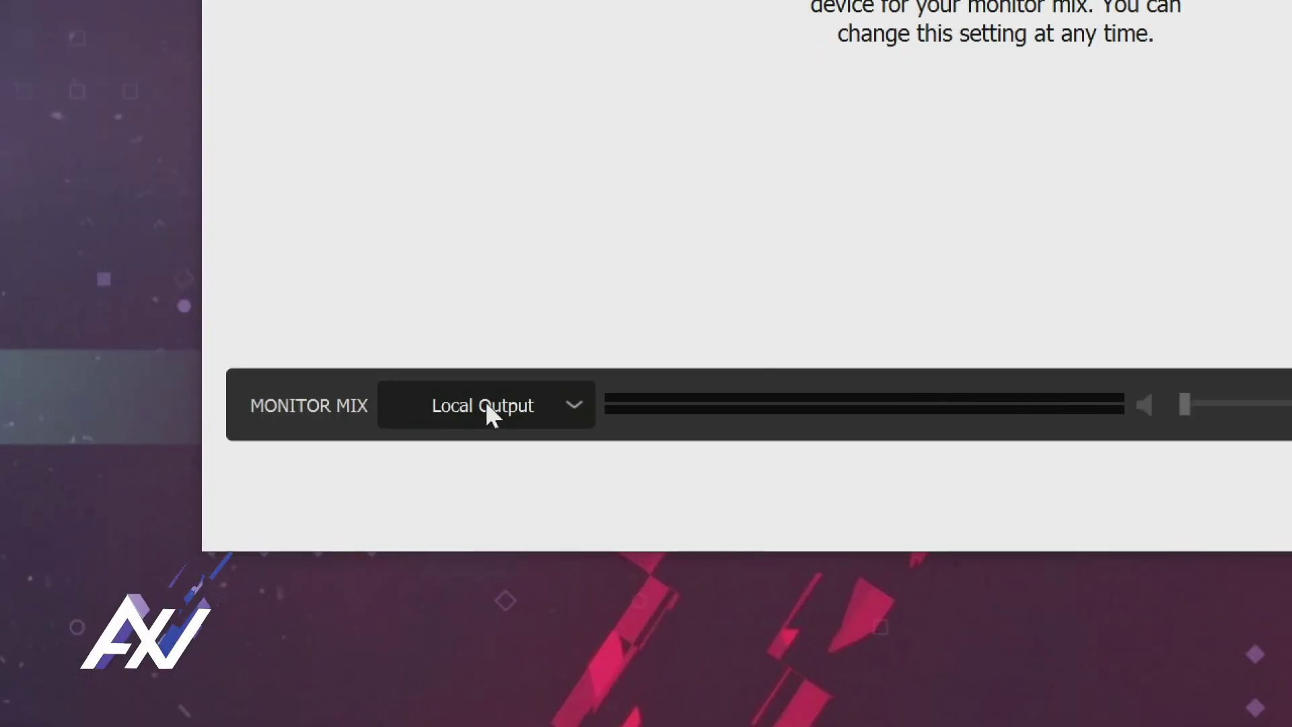
Select the Elgato Wave:3 headphones as the monitor mix output and continue to the channel setup page
{"action": "left_click", "coordinate": [577, 407]}
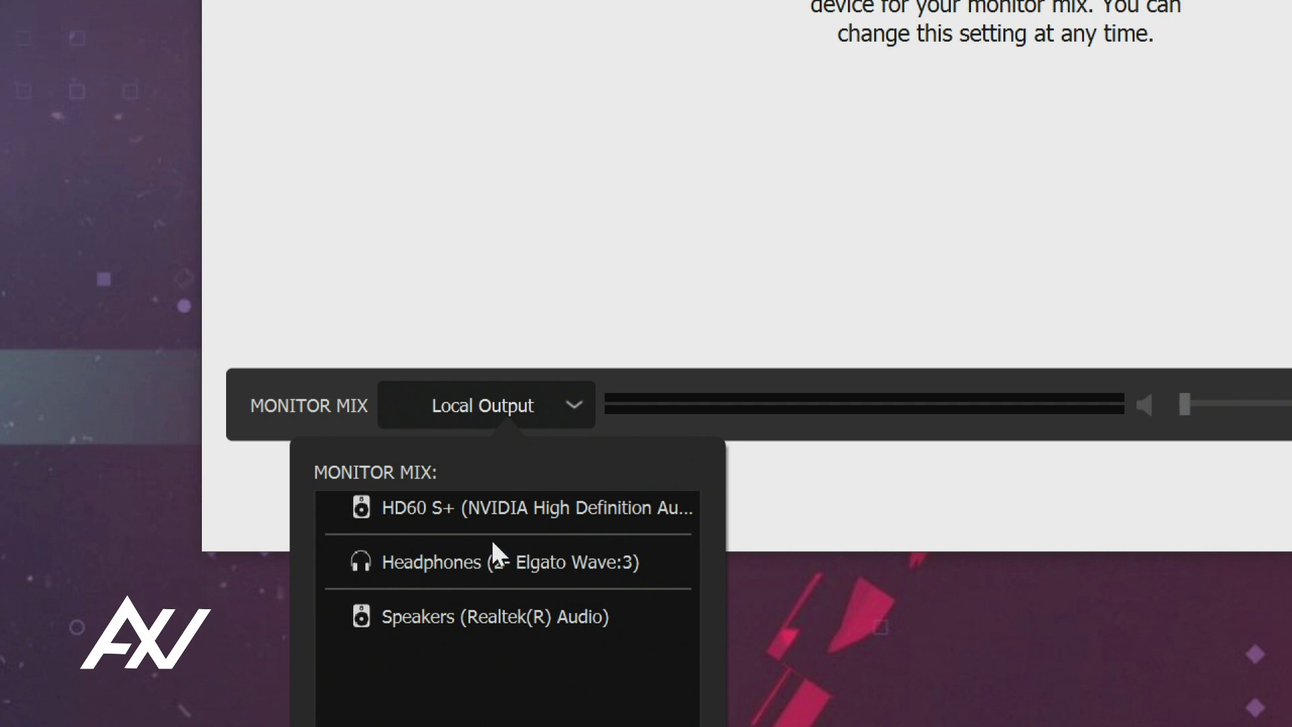
{"action": "left_click", "coordinate": [458, 559]}
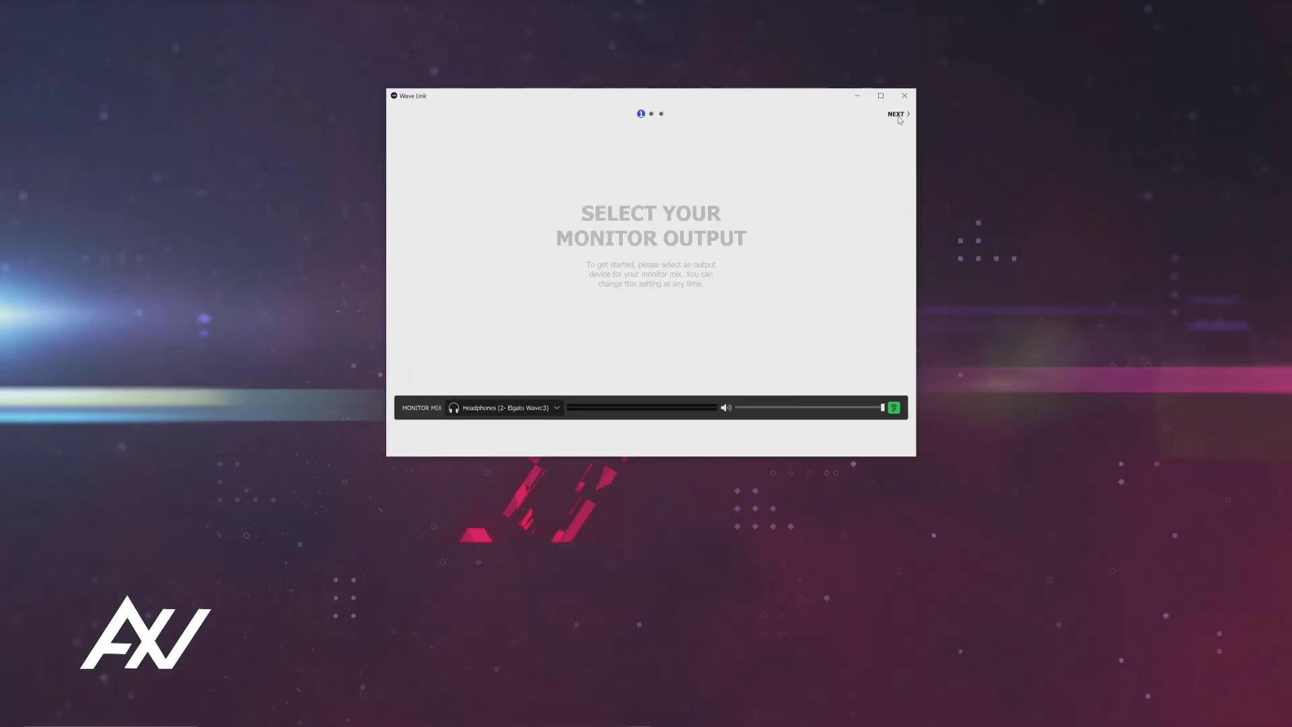
{"action": "left_click", "coordinate": [897, 115]}
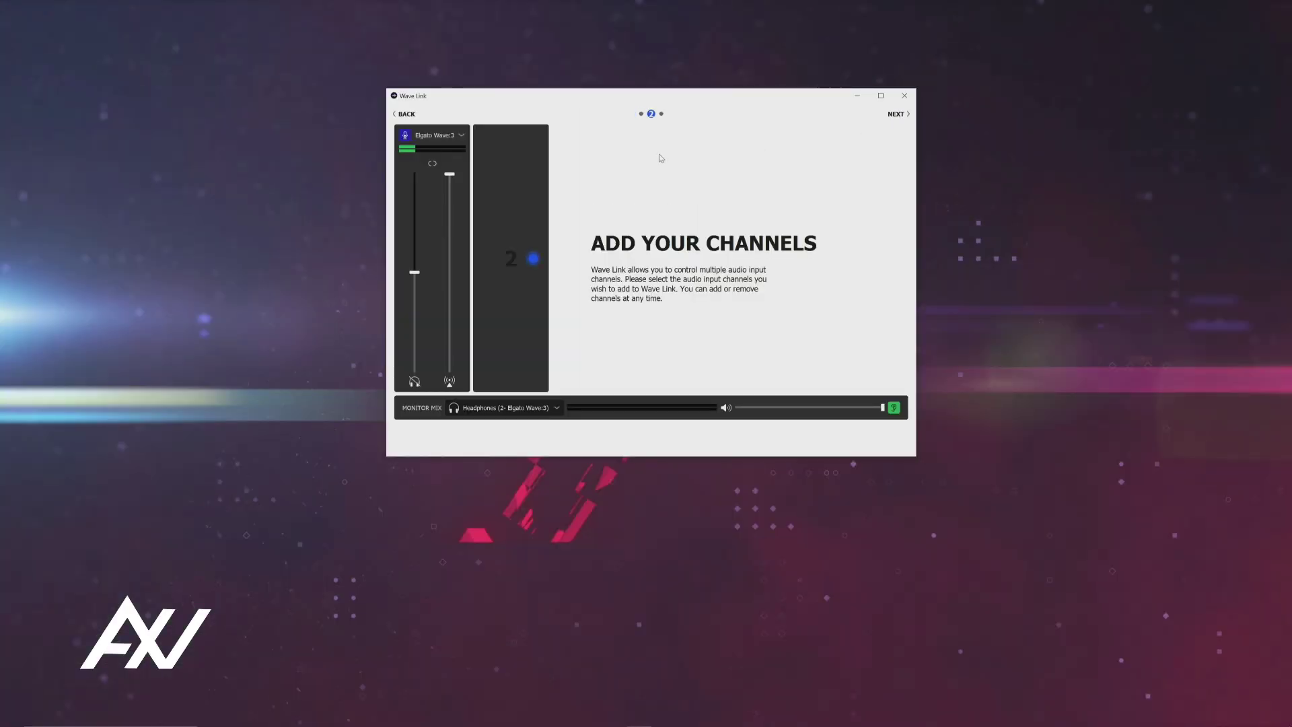
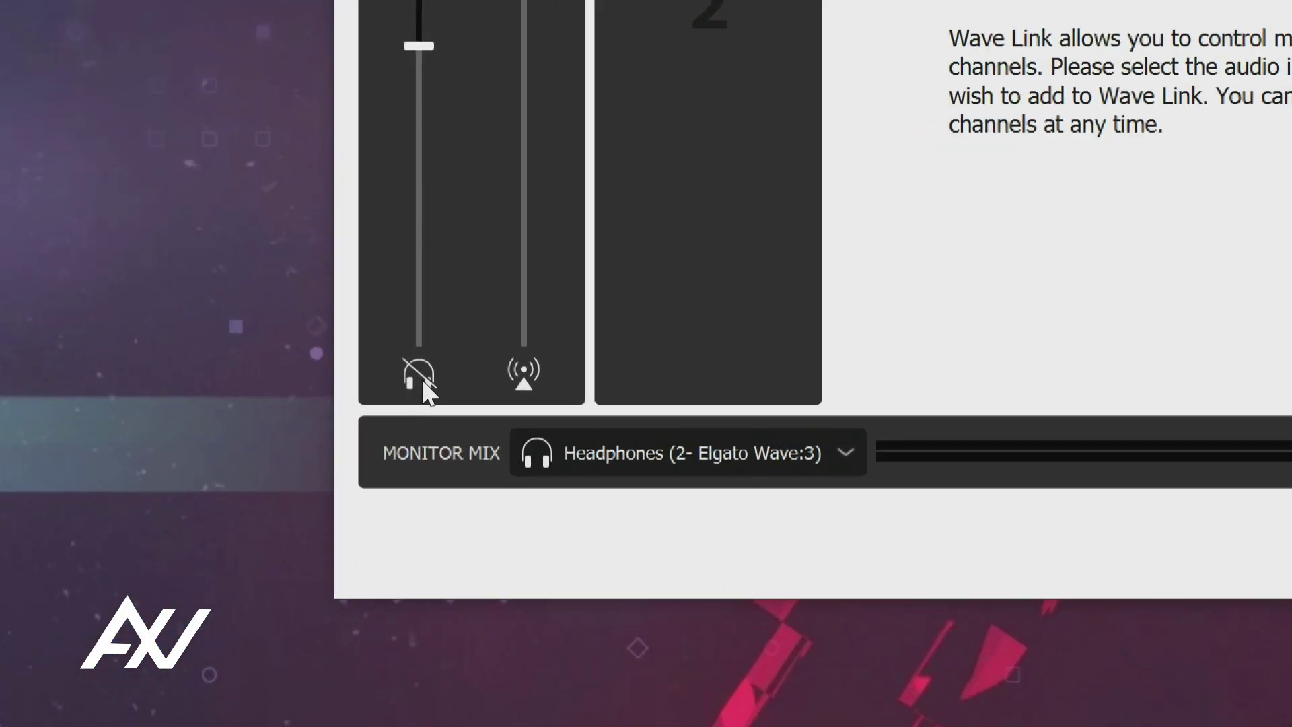
Try unmuting the Wave:3 channel in the monitor mix, cancel, and test its stream volume at 90% before restoring it to maximum
{"action": "left_click", "coordinate": [419, 374]}
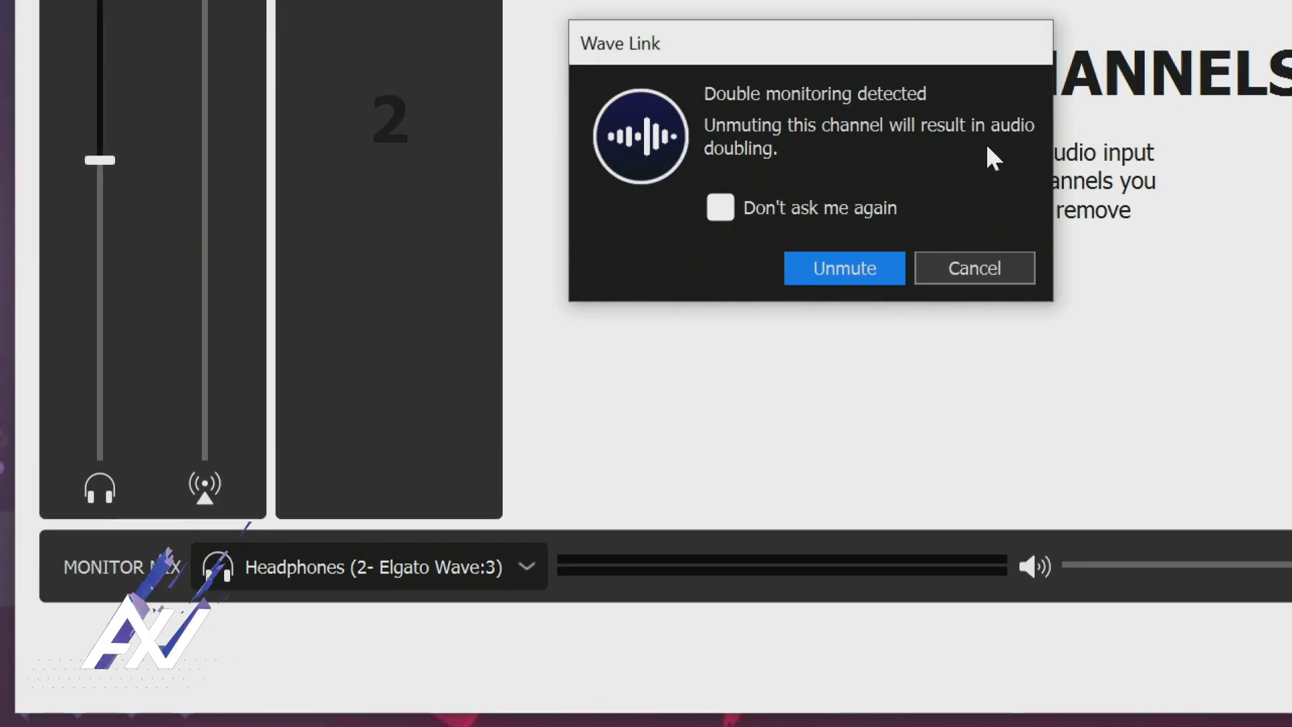
{"action": "left_click", "coordinate": [1003, 269]}
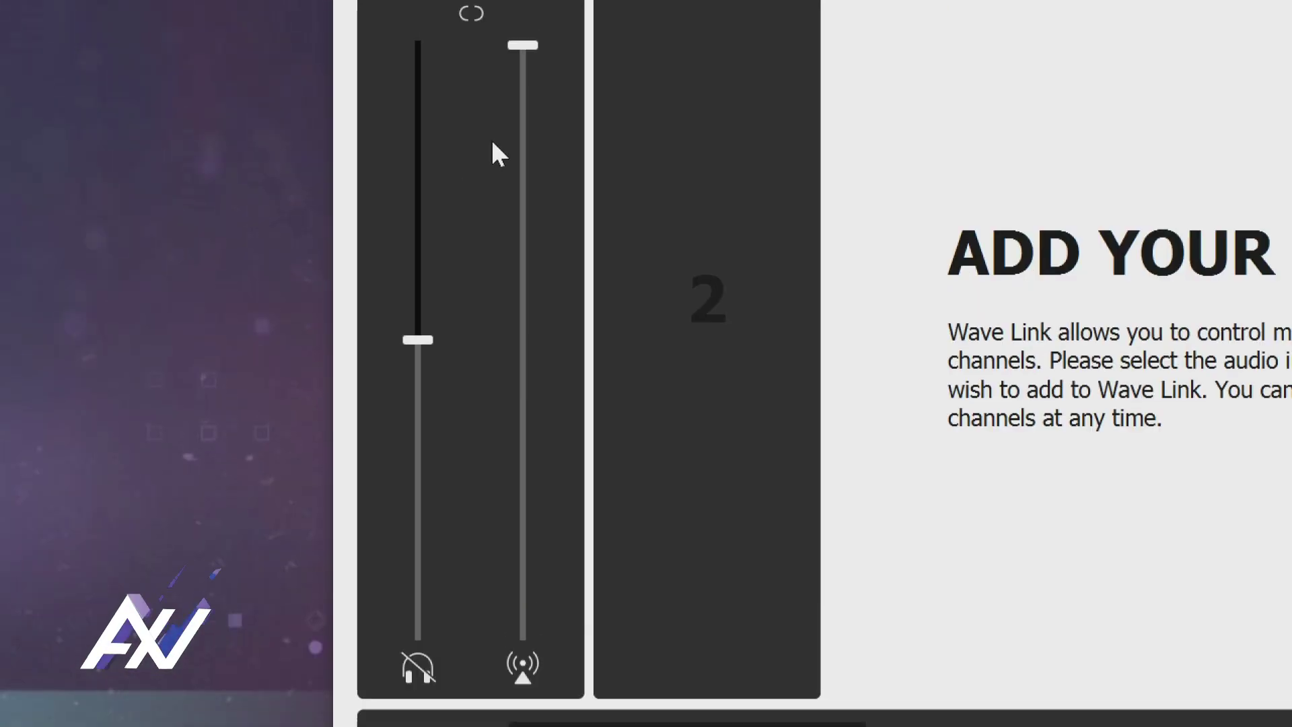
{"action": "left_click_drag", "start_coordinate": [524, 45], "coordinate": [530, 102]}
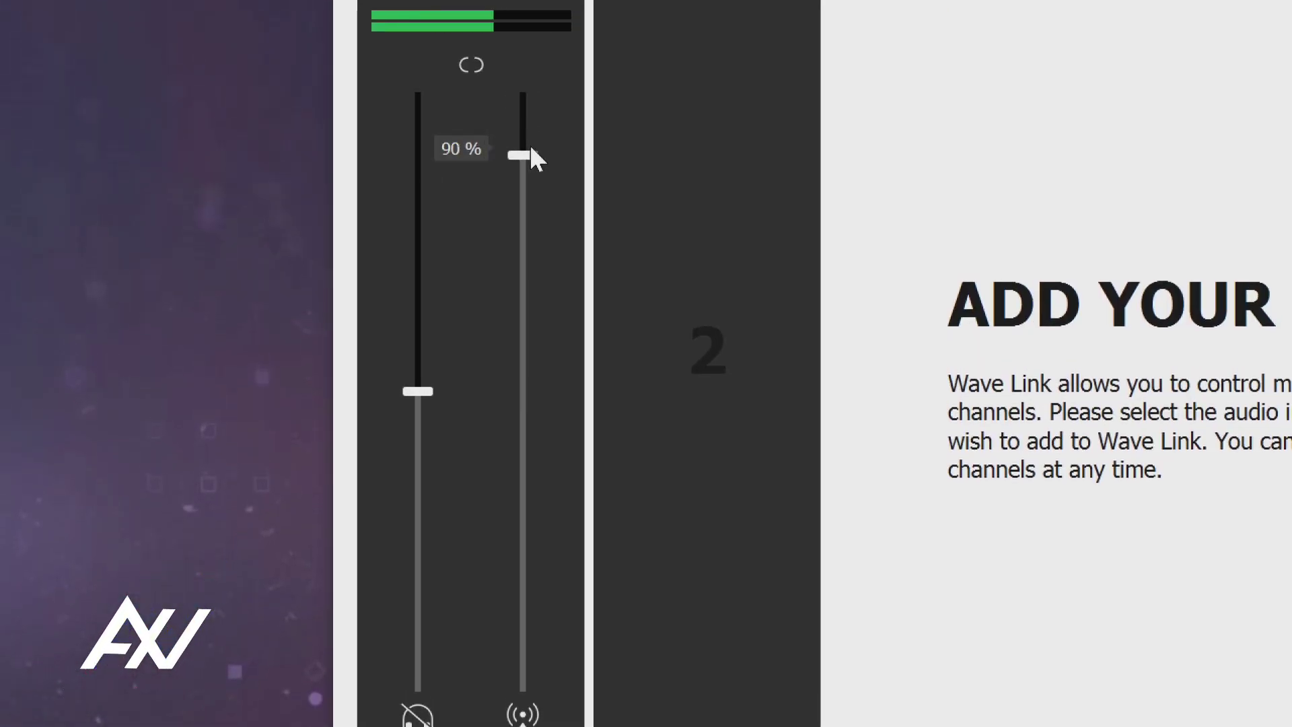
{"action": "left_click_drag", "start_coordinate": [531, 149], "coordinate": [520, 74]}
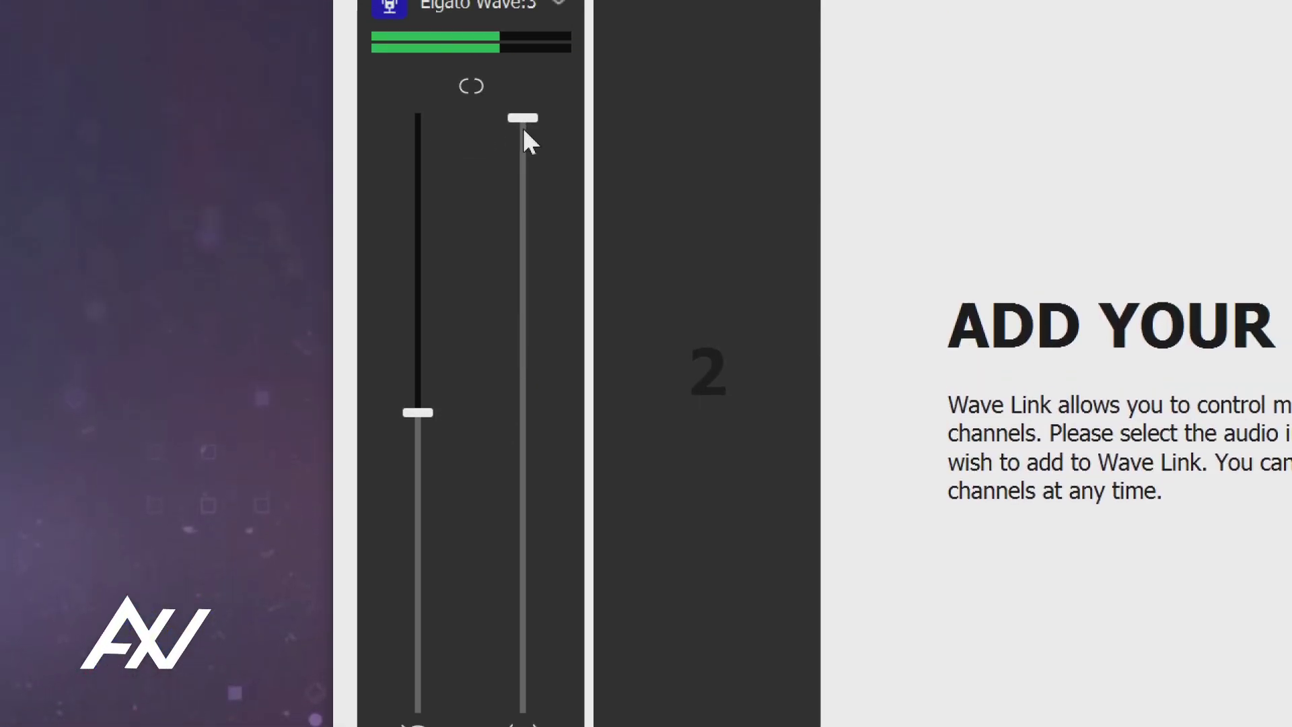
{"action": "mouse_move", "coordinate": [422, 416]}
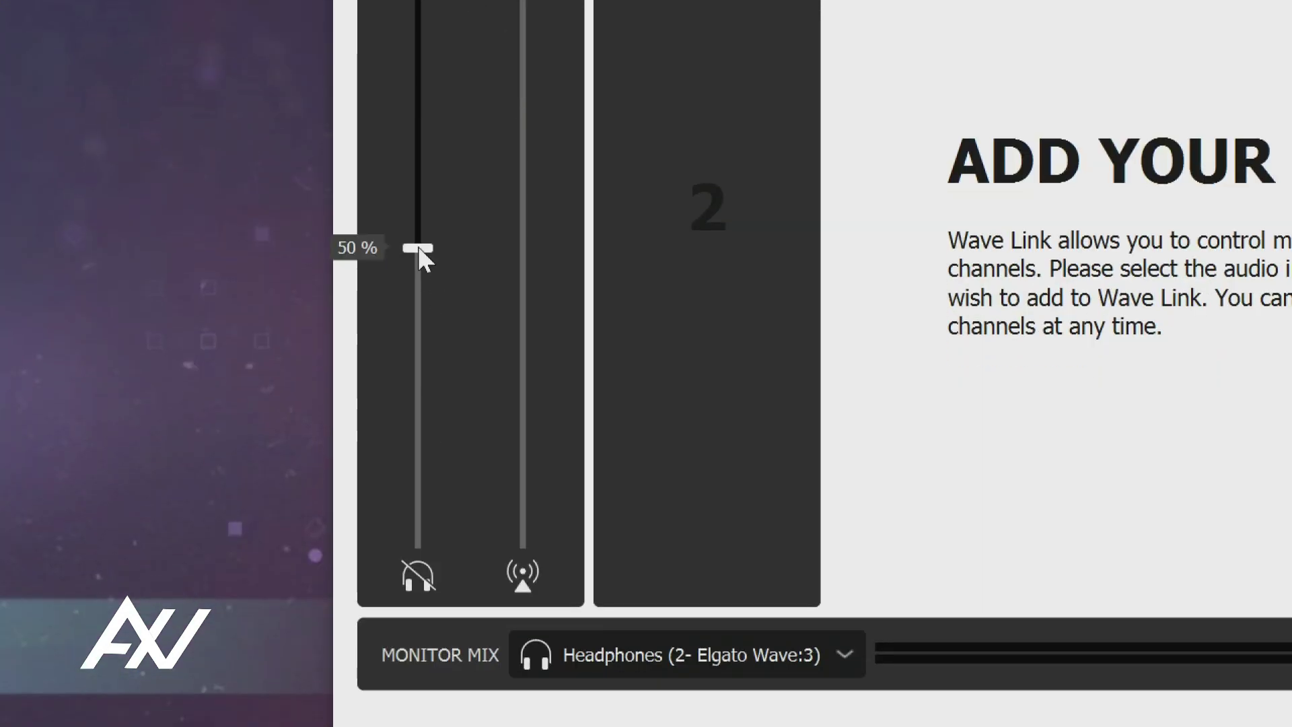
{"action": "mouse_move", "coordinate": [419, 247]}
{"action": "left_mouse_down"}
{"action": "mouse_move", "coordinate": [418, 131]}
{"action": "mouse_move", "coordinate": [420, 247]}
{"action": "left_mouse_up"}
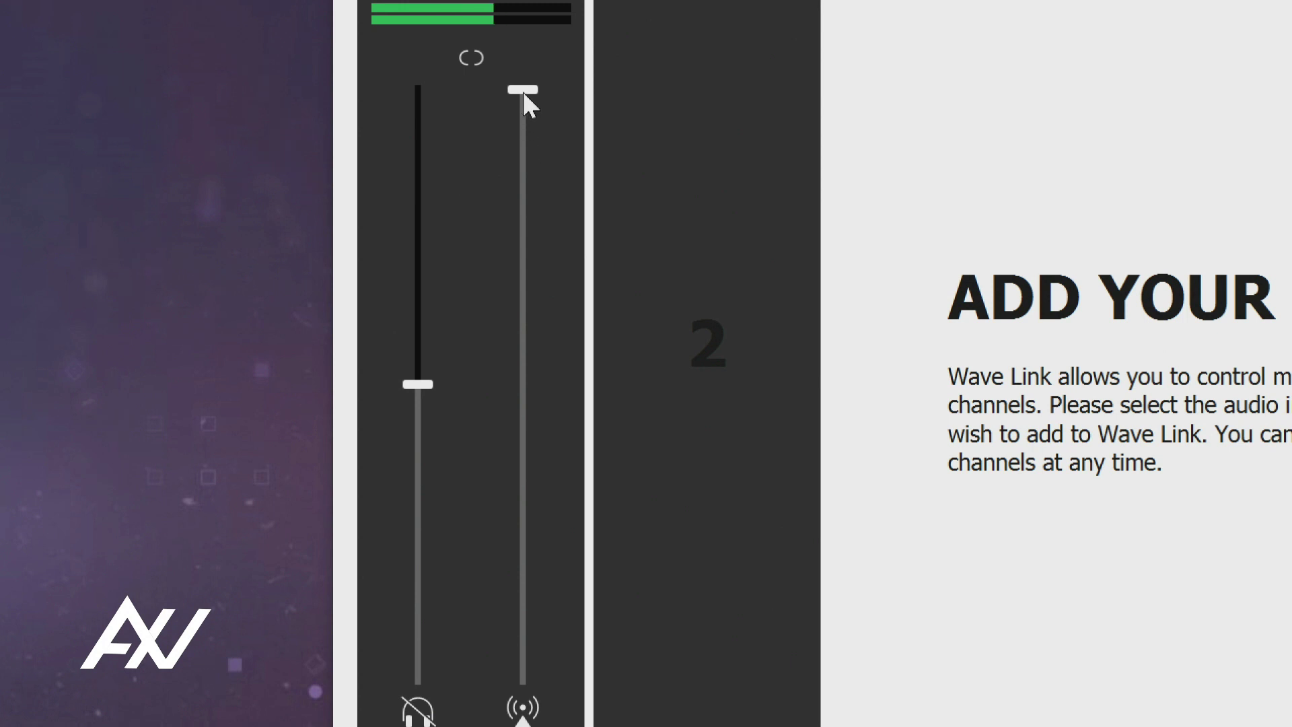
{"action": "mouse_move", "coordinate": [525, 90]}
{"action": "left_mouse_down"}
{"action": "mouse_move", "coordinate": [525, 376]}
{"action": "mouse_move", "coordinate": [537, 301]}
{"action": "mouse_move", "coordinate": [531, 265]}
{"action": "mouse_move", "coordinate": [516, 340]}
{"action": "mouse_move", "coordinate": [522, 106]}
{"action": "left_mouse_up"}
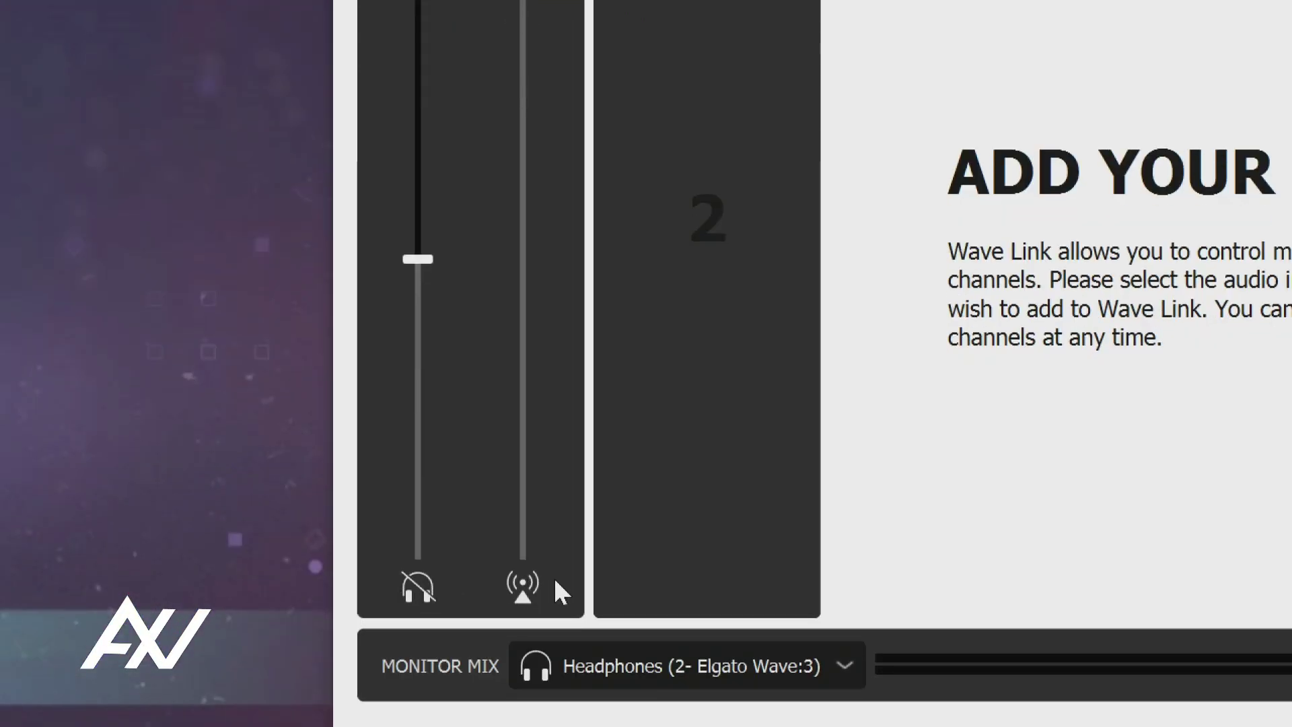
{"action": "mouse_move", "coordinate": [629, 418]}
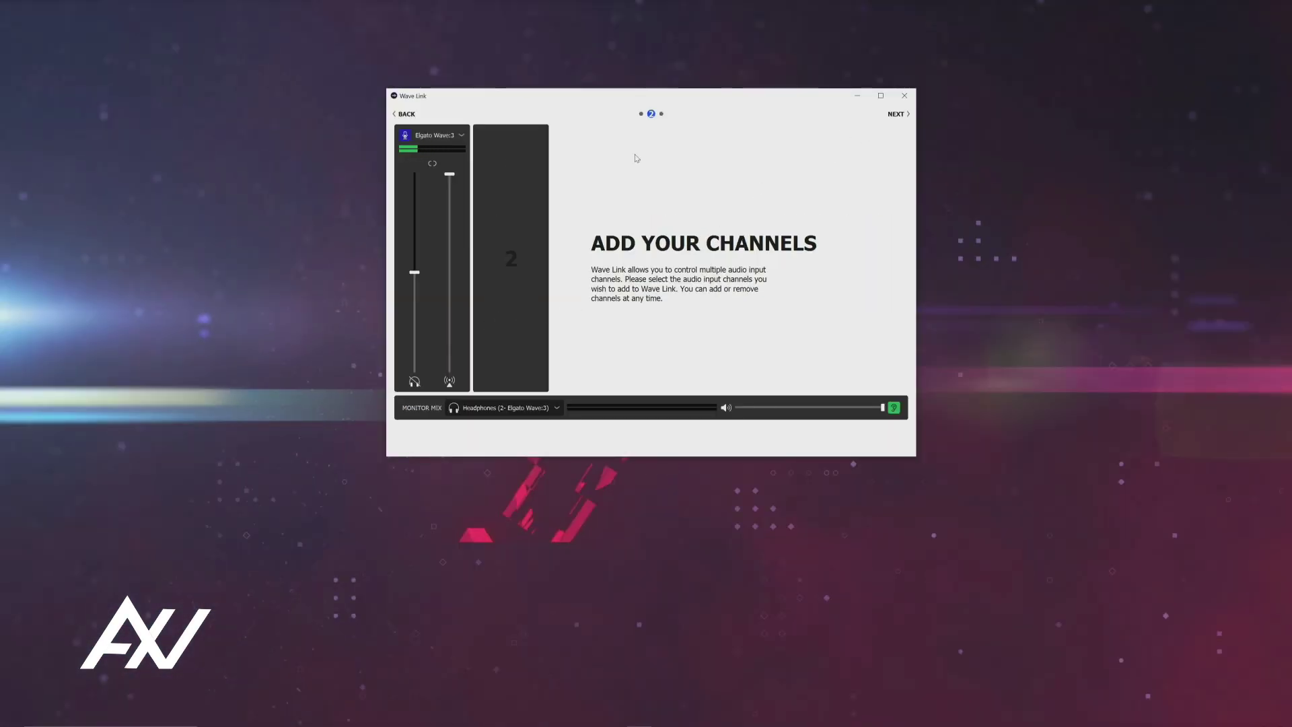
Continue to the app audio routing page, open the Windows sound settings from it, and place both windows side by side
{"action": "left_click", "coordinate": [896, 115]}
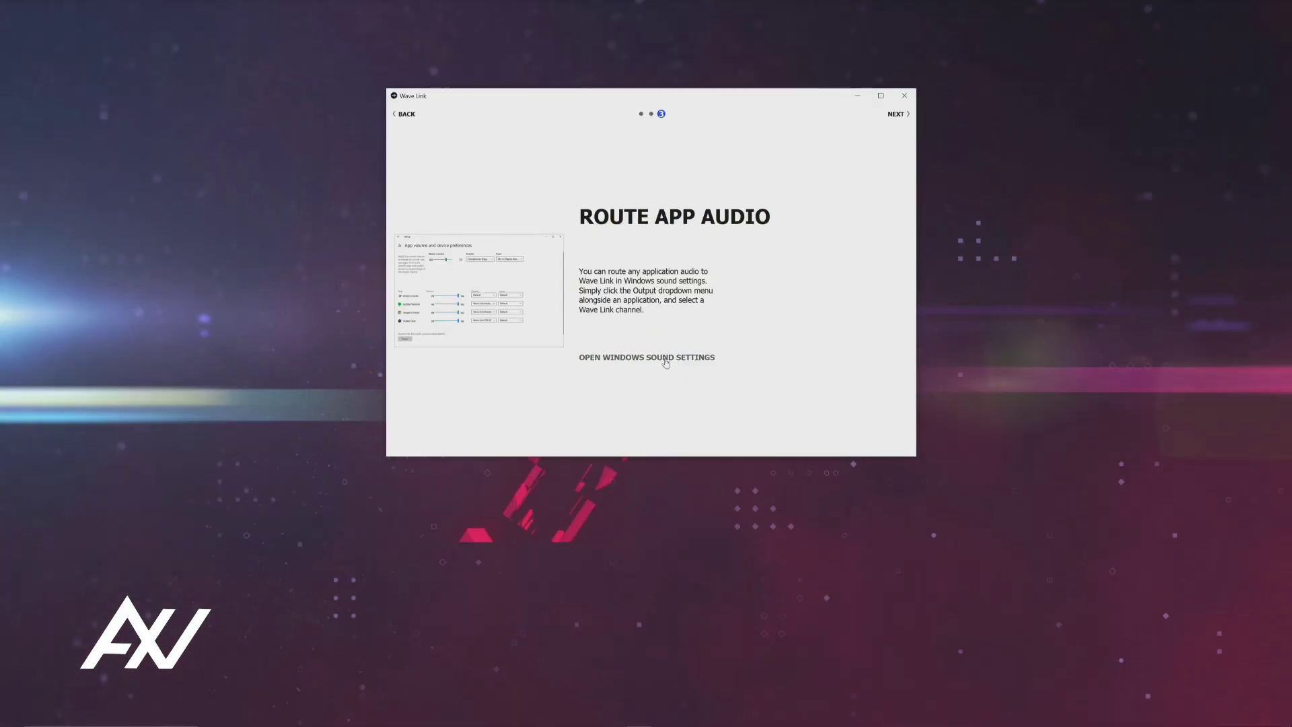
{"action": "left_click", "coordinate": [665, 358]}
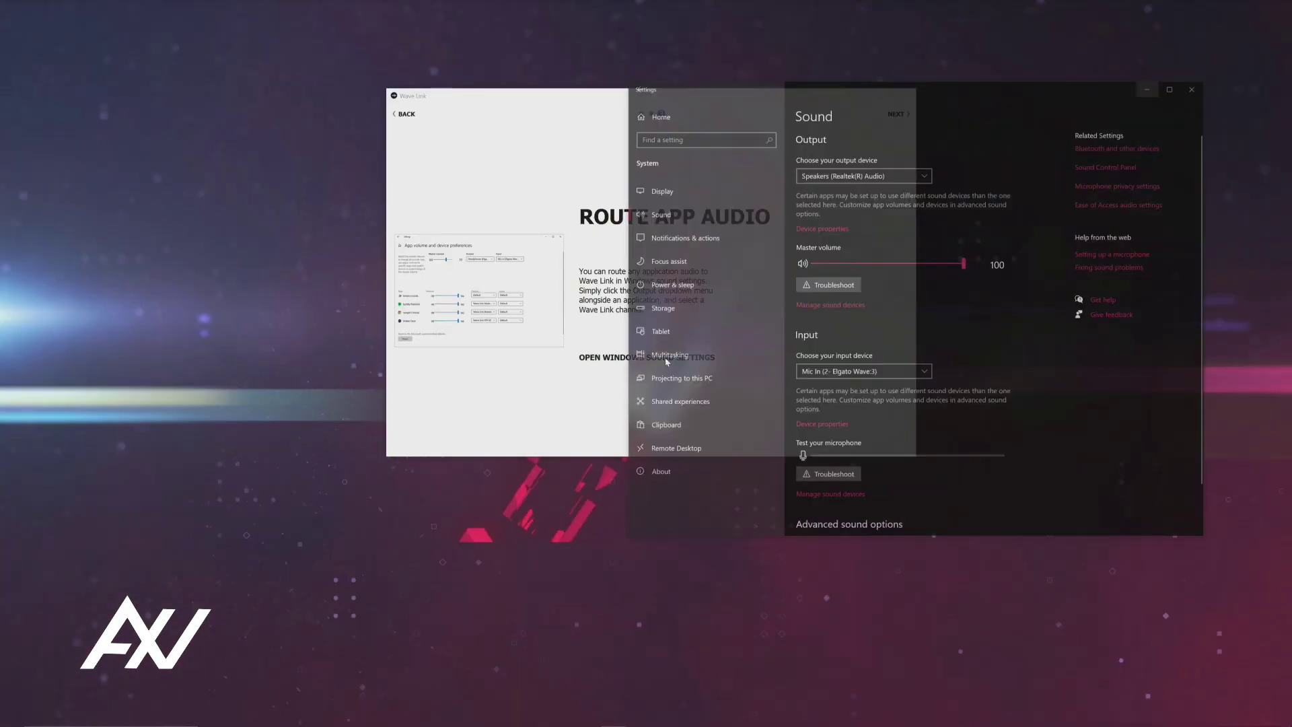
{"action": "left_click_drag", "start_coordinate": [622, 99], "coordinate": [308, 72]}
{"action": "left_click_drag", "start_coordinate": [912, 58], "coordinate": [909, 59]}
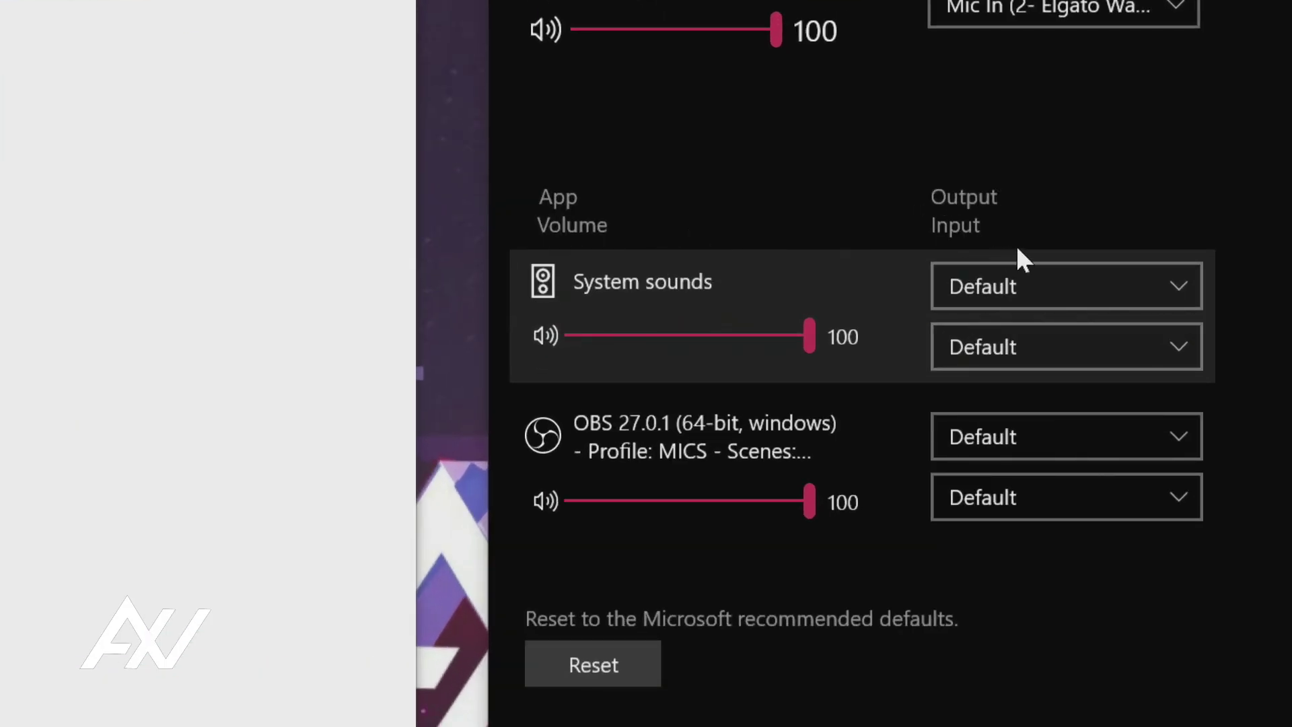
Check the output and input device choices for System sounds in the app volume preferences
{"action": "left_click", "coordinate": [1073, 290]}
{"action": "left_click", "coordinate": [1061, 285]}
{"action": "left_click", "coordinate": [1031, 353]}
{"action": "left_click", "coordinate": [1031, 353]}
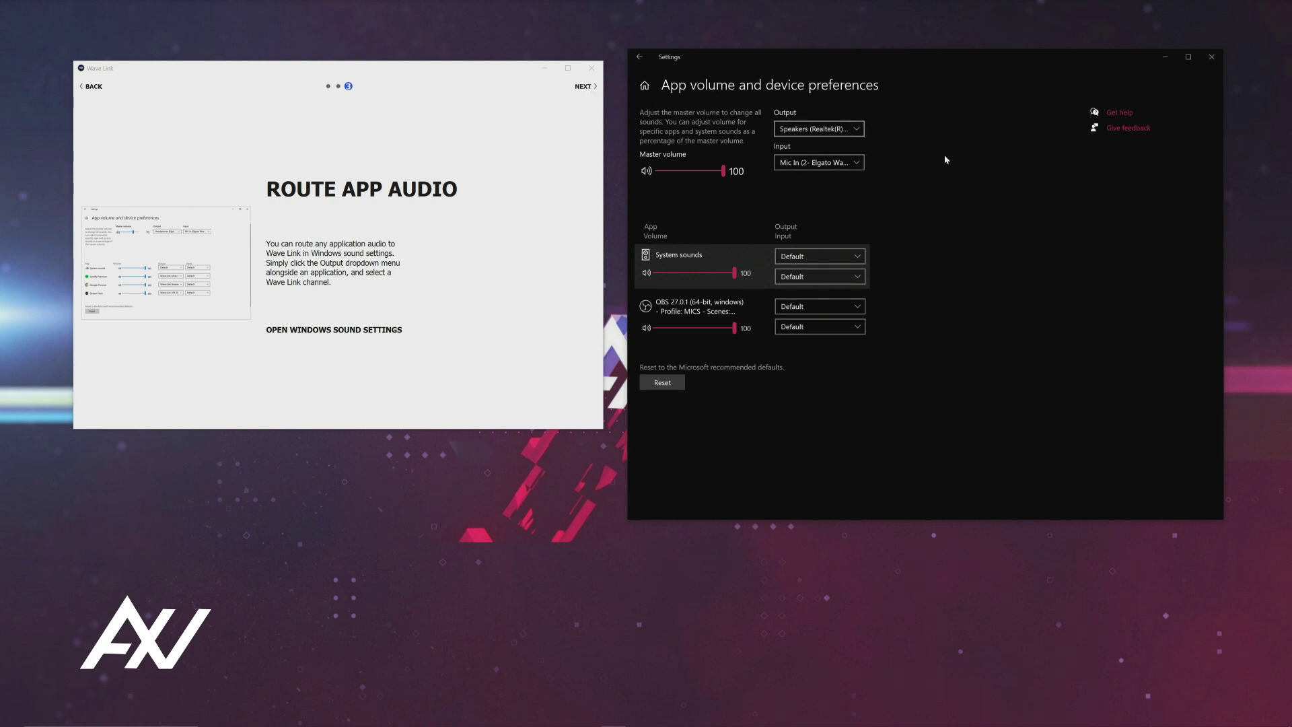
Complete the Wave Link setup tutorial and reposition the Wave Link and Settings windows next to each other
{"action": "left_click", "coordinate": [583, 86]}
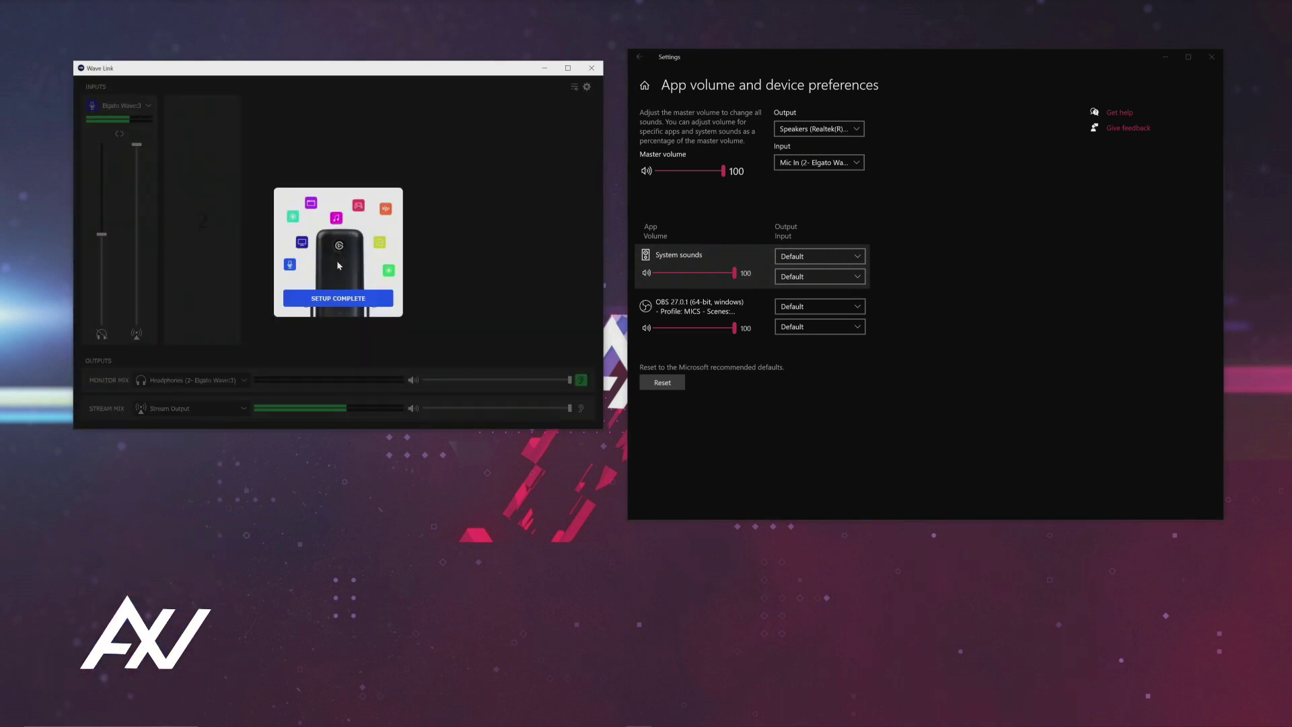
{"action": "left_click", "coordinate": [348, 302]}
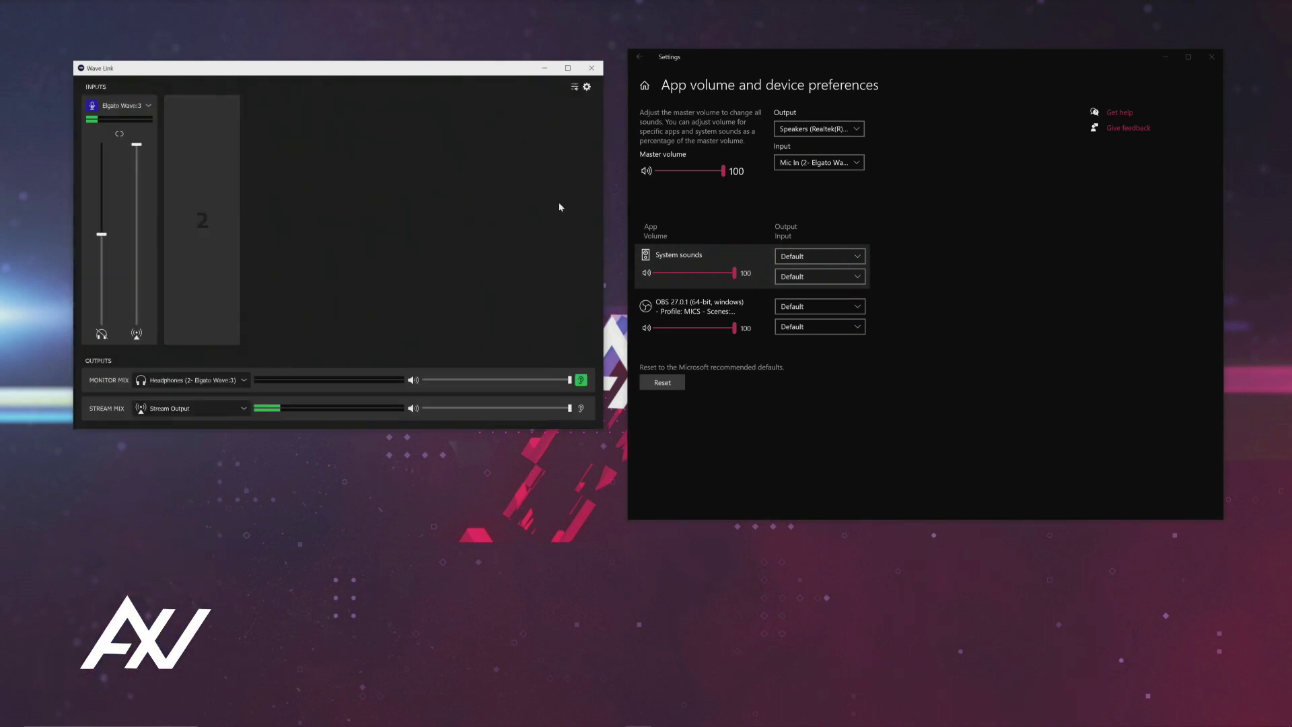
{"action": "left_click", "coordinate": [881, 64]}
{"action": "left_click_drag", "start_coordinate": [882, 64], "coordinate": [905, 62]}
{"action": "left_click_drag", "start_coordinate": [407, 77], "coordinate": [415, 79]}
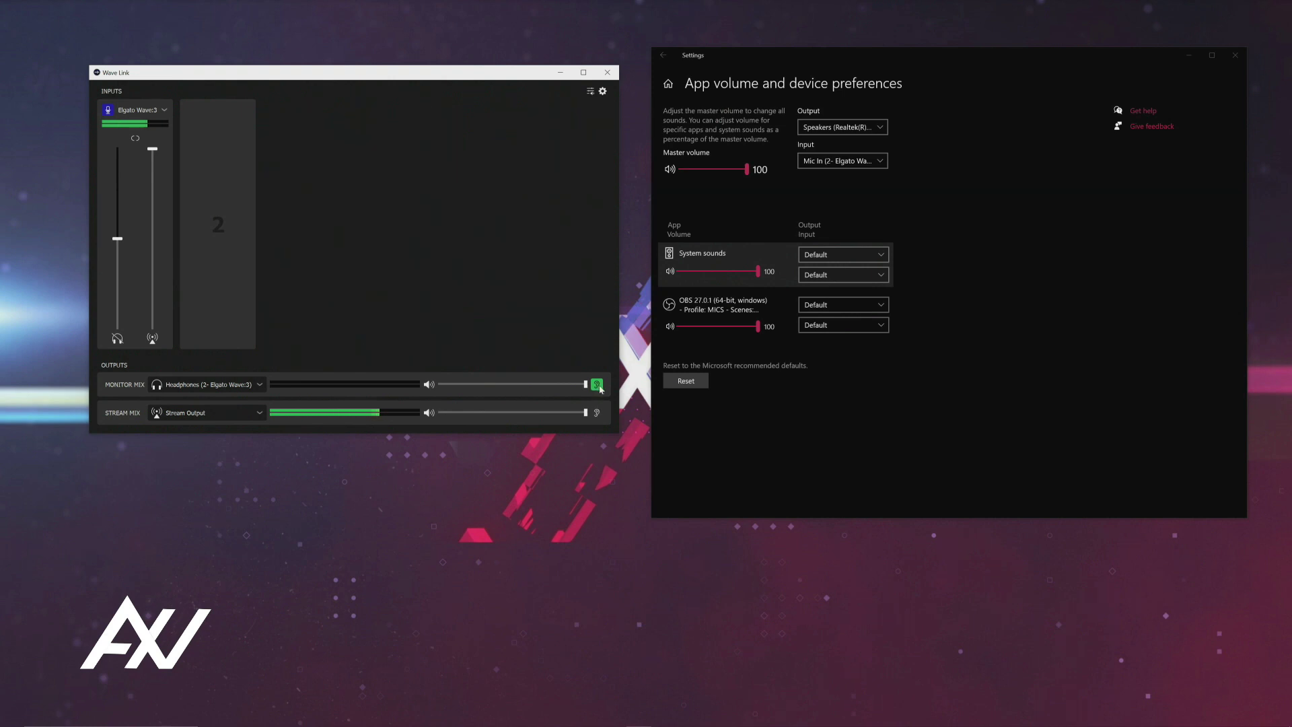
Switch listening between the monitor and stream mixes, finish on the stream mix, and shift the Wave Link window slightly
{"action": "left_click", "coordinate": [597, 412]}
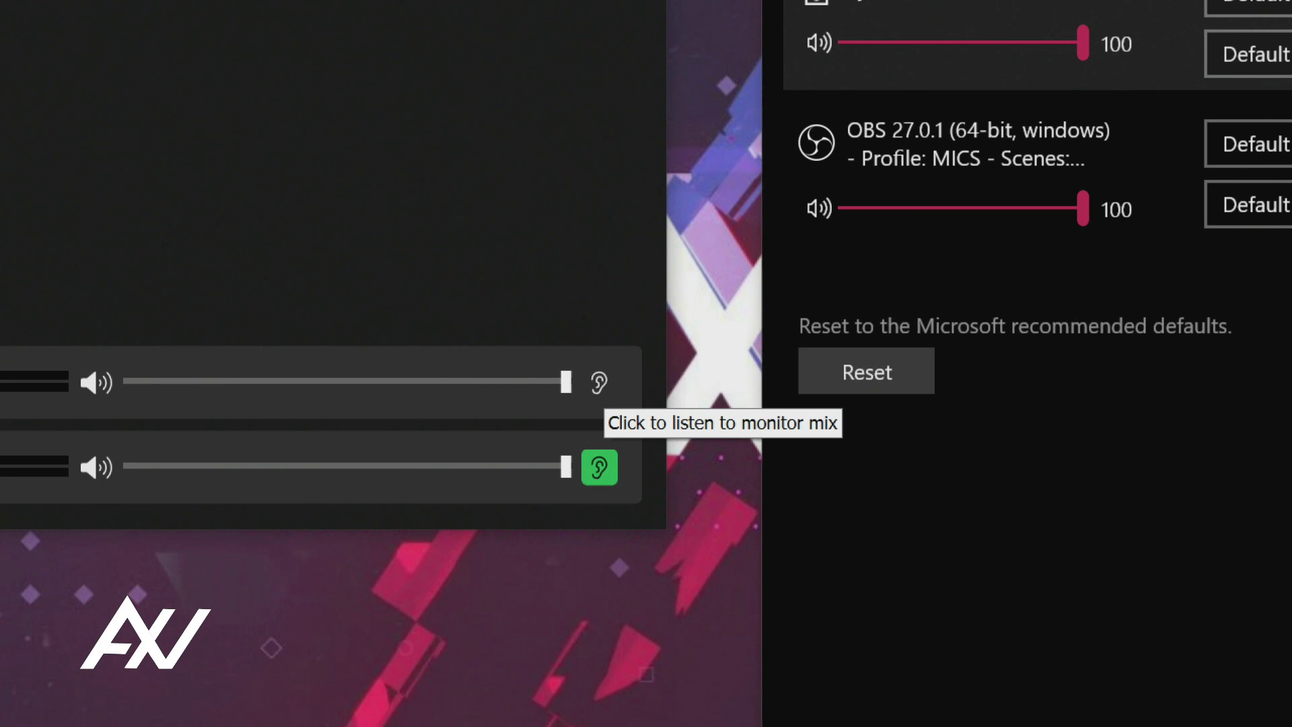
{"action": "left_click", "coordinate": [596, 384]}
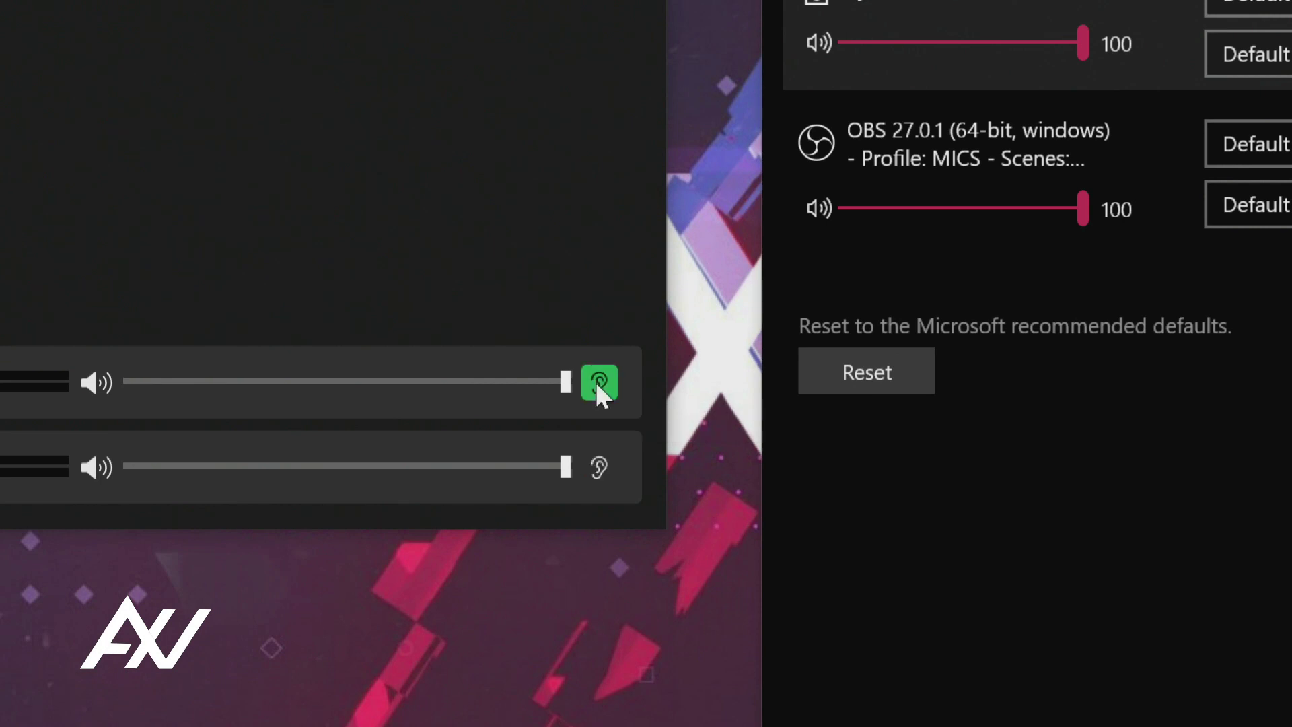
{"action": "left_click", "coordinate": [598, 471]}
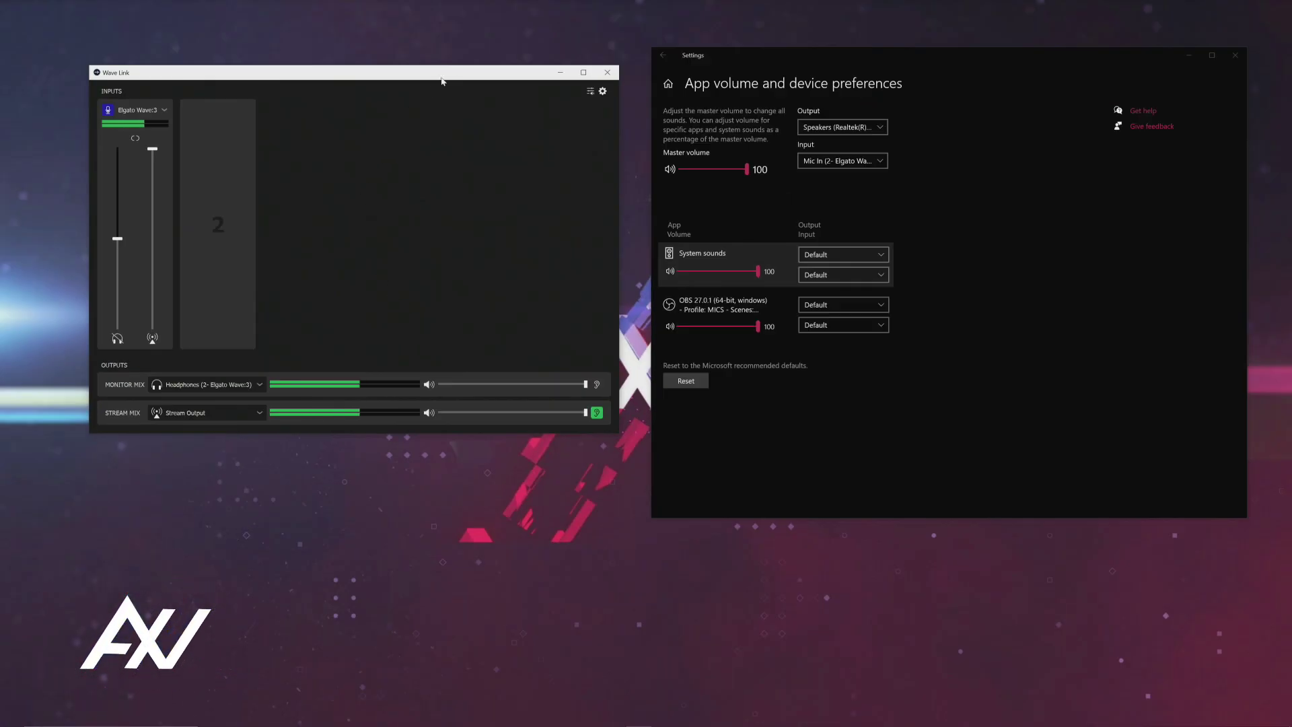
{"action": "left_click_drag", "start_coordinate": [434, 74], "coordinate": [421, 67]}
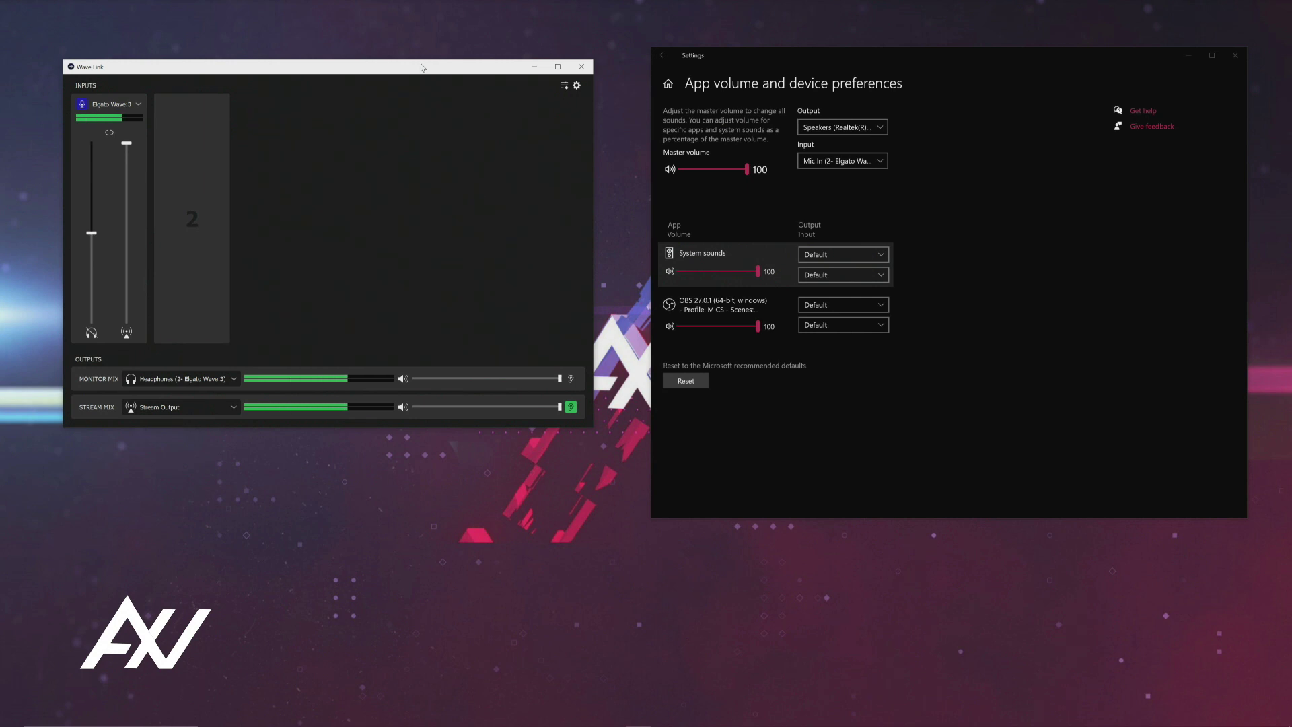